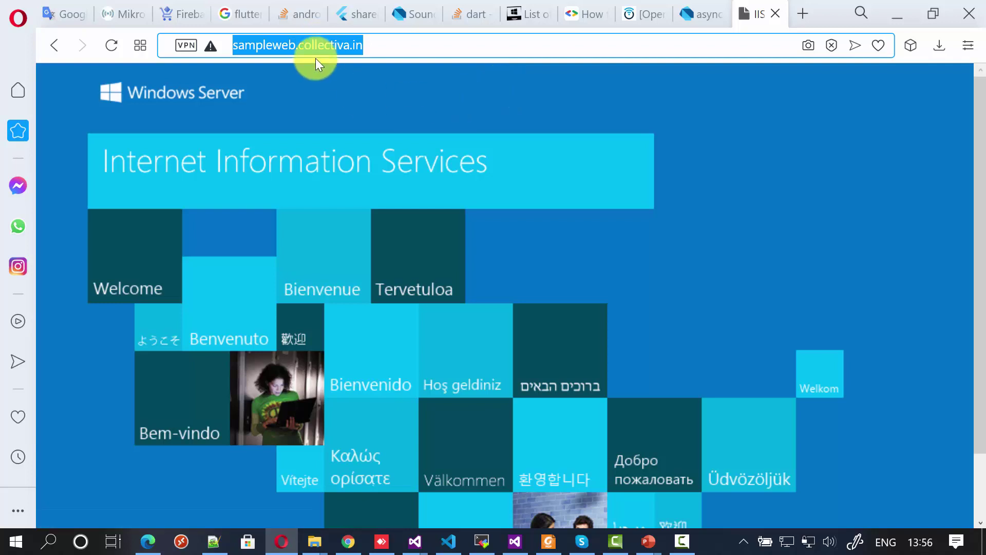
double_click(289, 44)
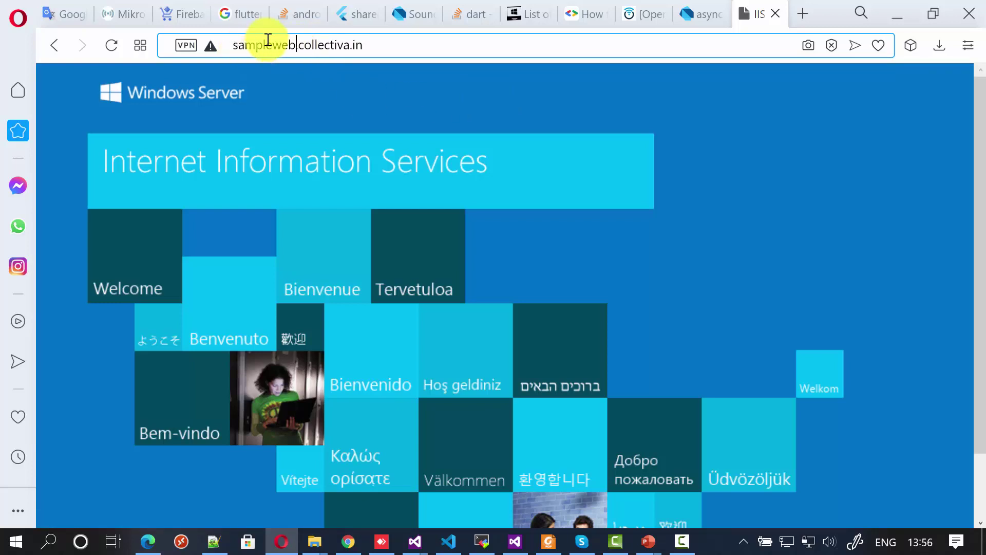
click(403, 41)
drag(403, 41, 236, 43)
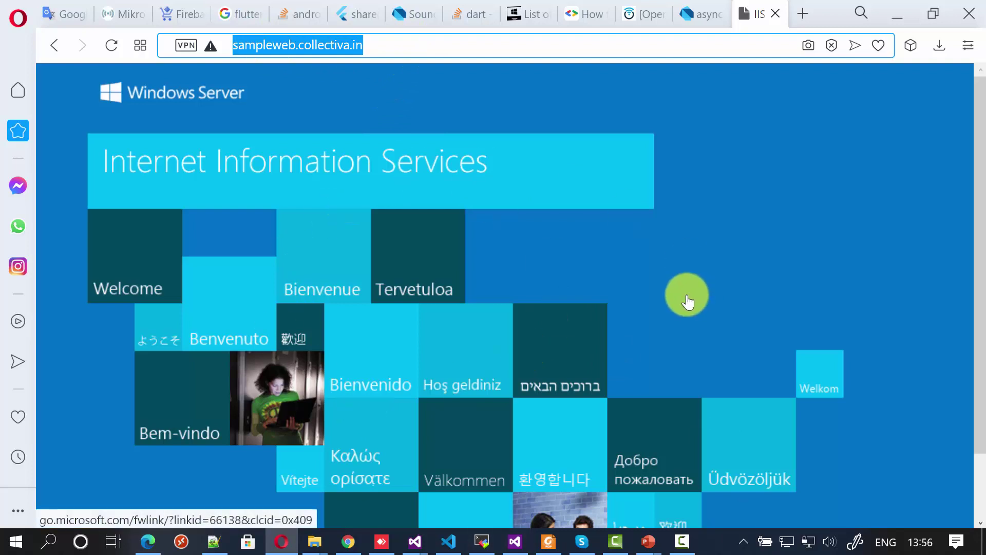
drag(418, 44, 184, 47)
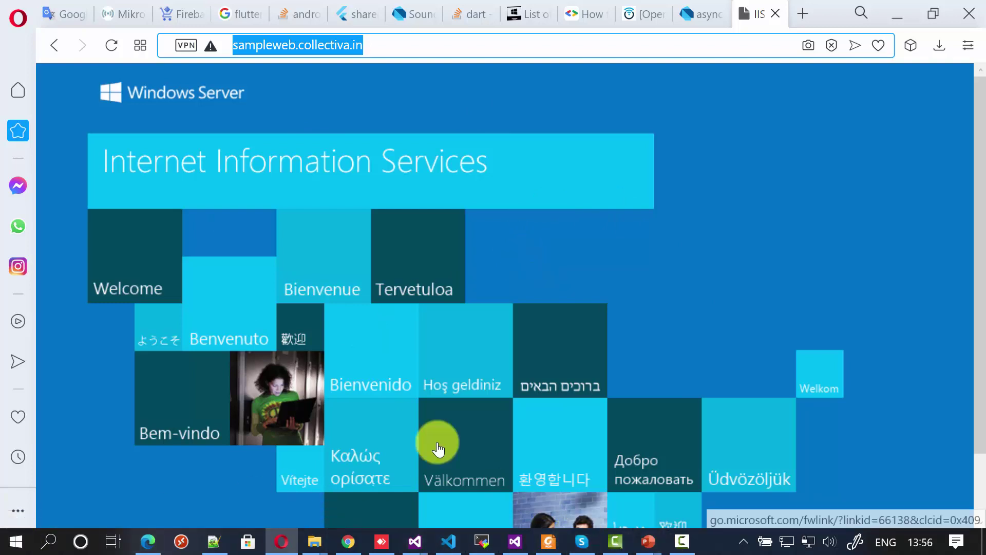
Connect to collectiva.in through Remote Desktop Connection, entering the Administrator account password
click(18, 502)
key(super)
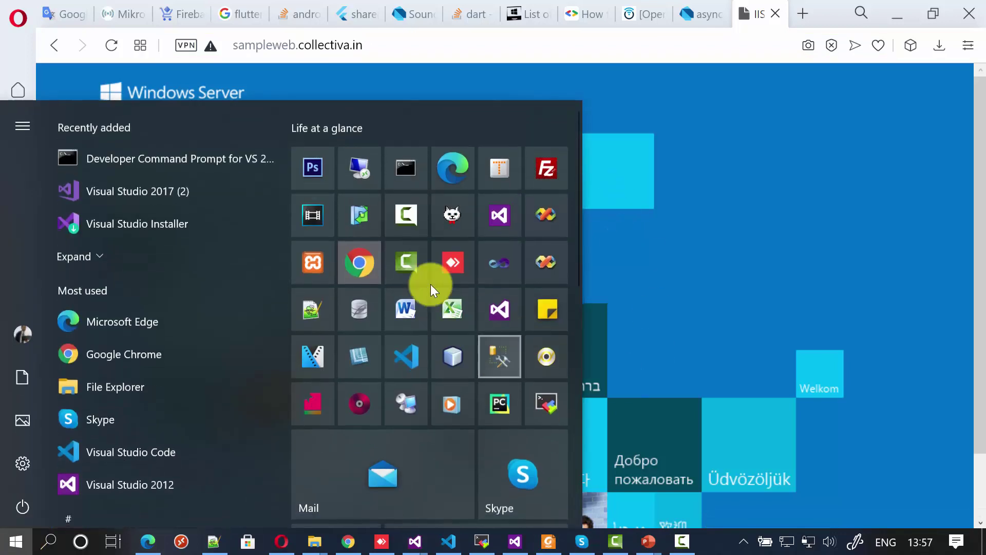
click(676, 216)
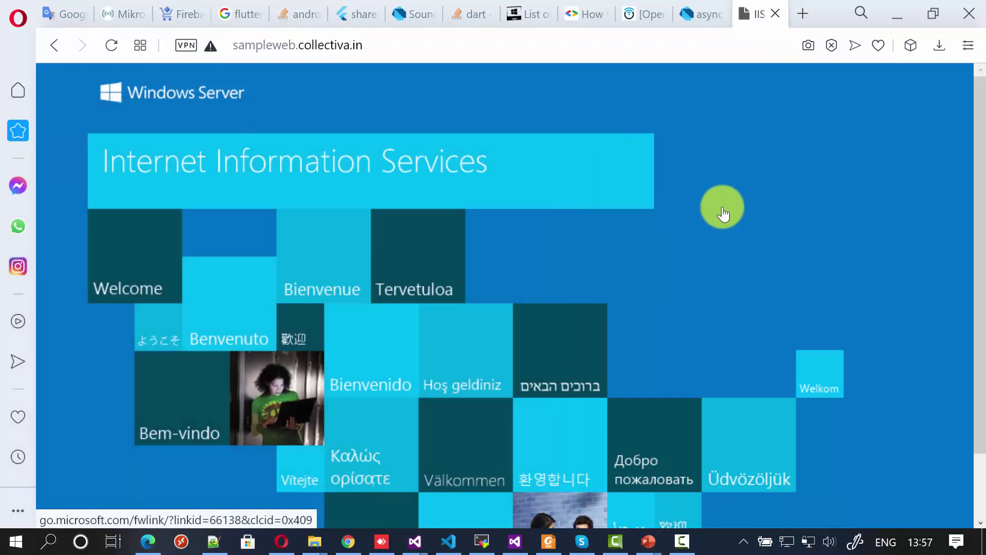
text(collectiva.in)
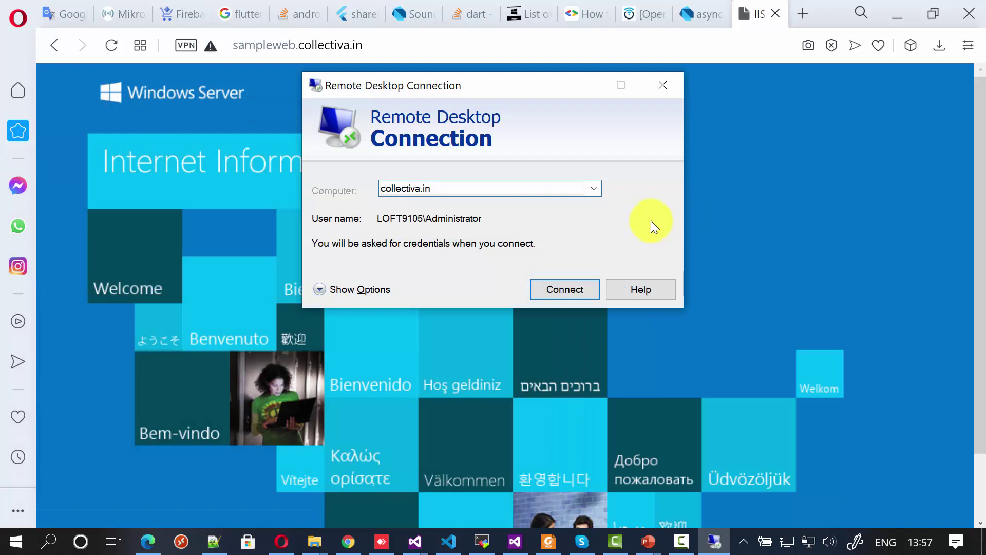
key(Return)
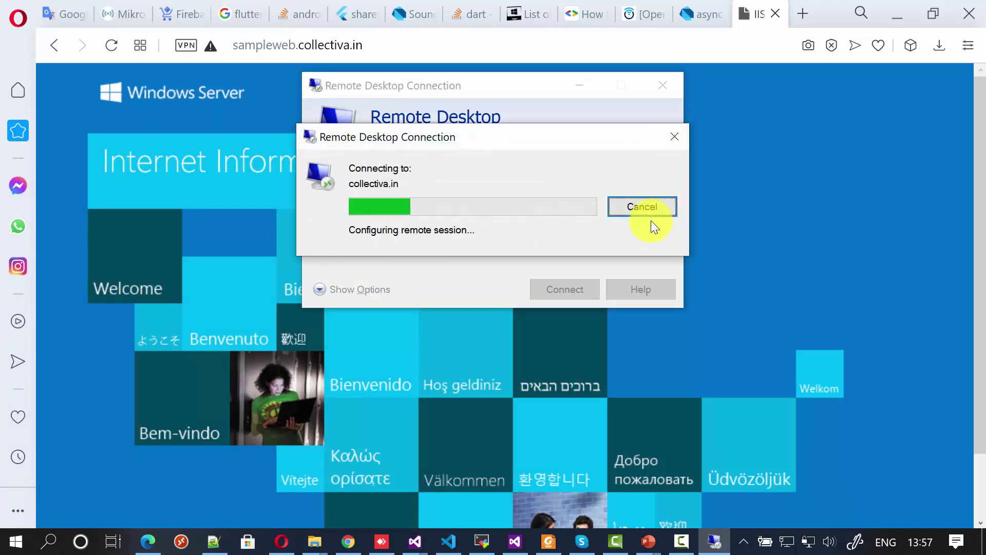
text(•)
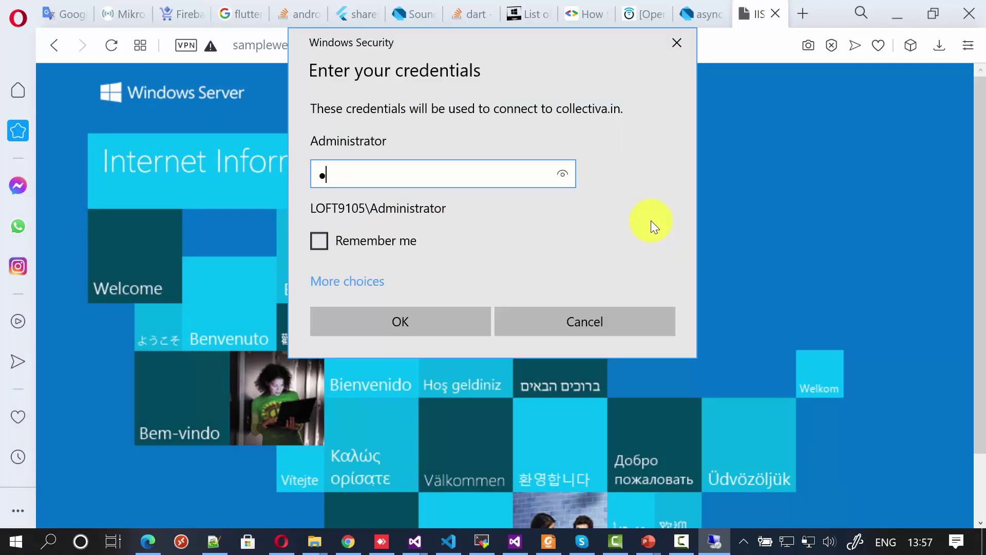
text(••••••••)
key(Return)
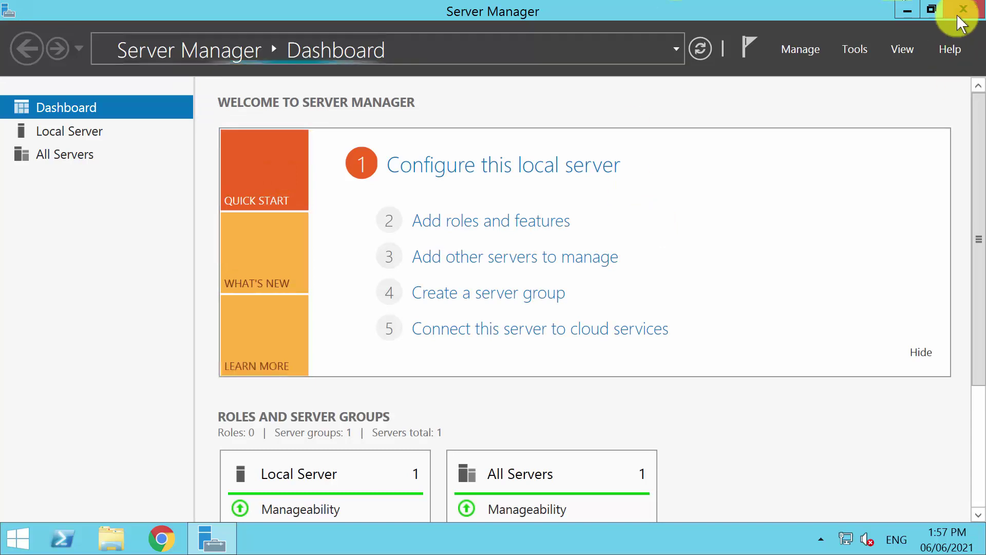
Close Server Manager on the remote server, then open IIS Manager and expand the server's Sites list
click(963, 10)
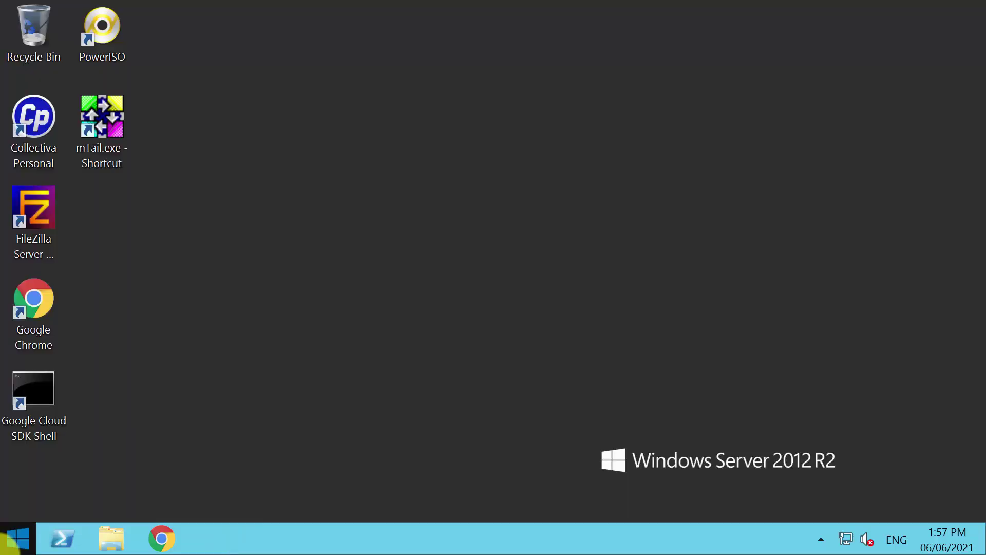
click(11, 544)
click(673, 393)
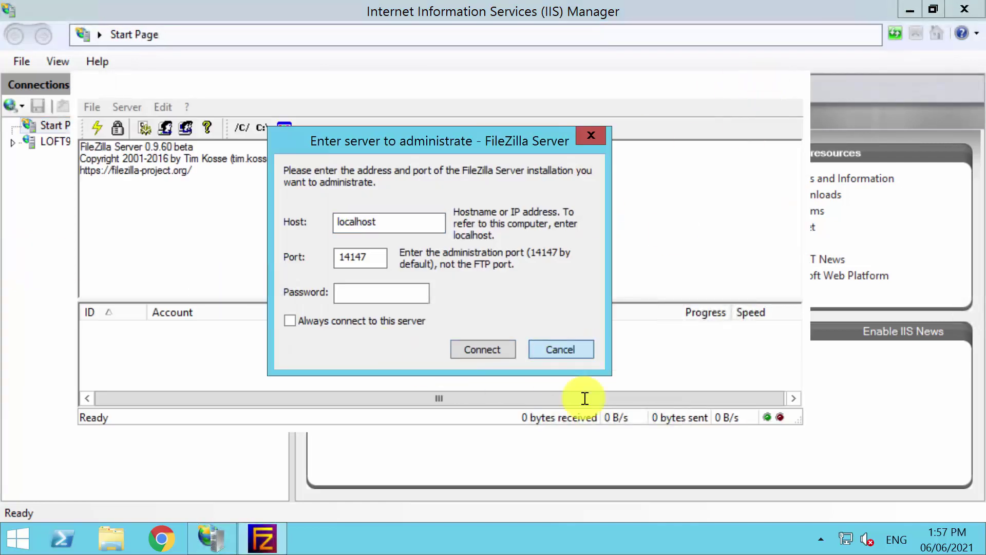
click(565, 347)
click(795, 78)
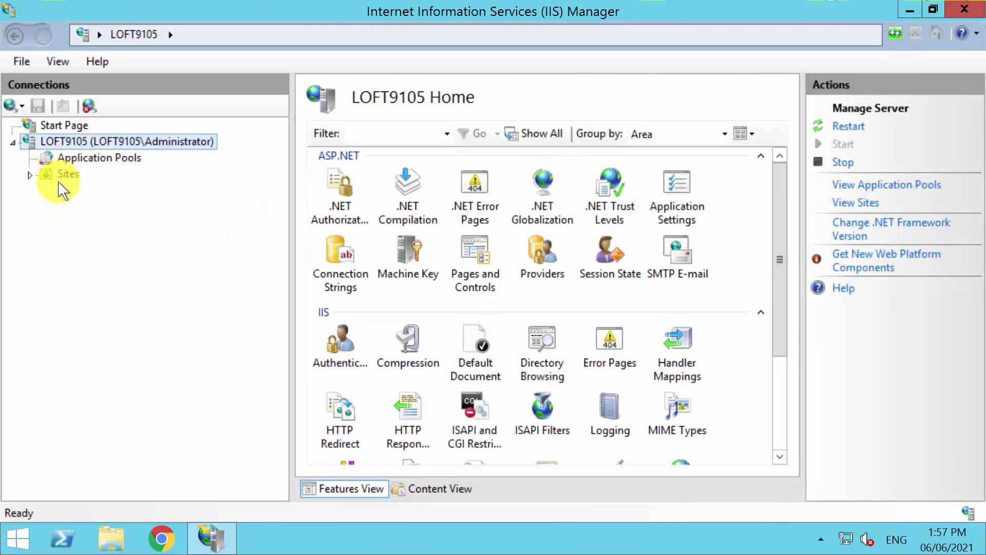
click(45, 179)
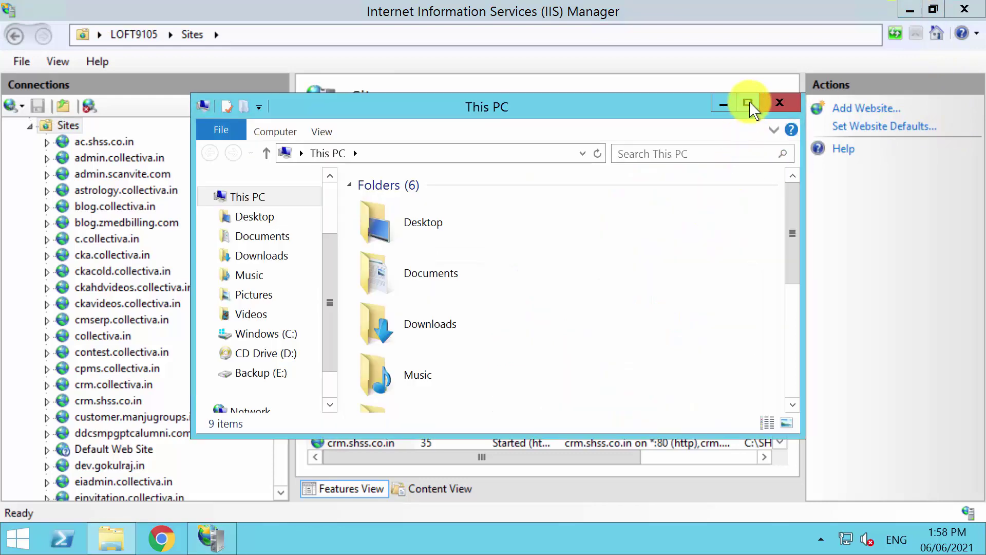
Switch to File Explorer and create a folder named sampleweb.collectiva.in in the Temp folder of the Backup (E:) drive
click(748, 103)
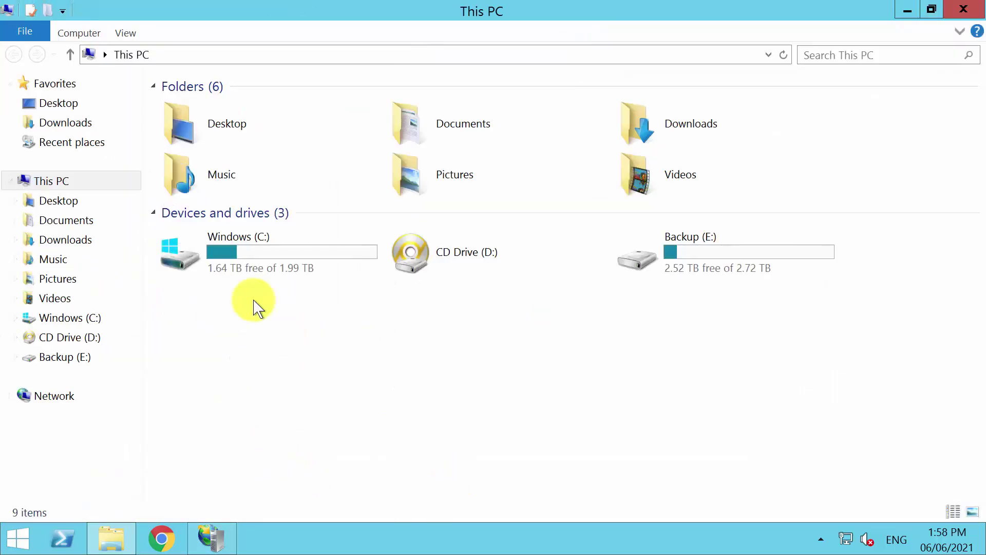
click(706, 264)
double_click(706, 263)
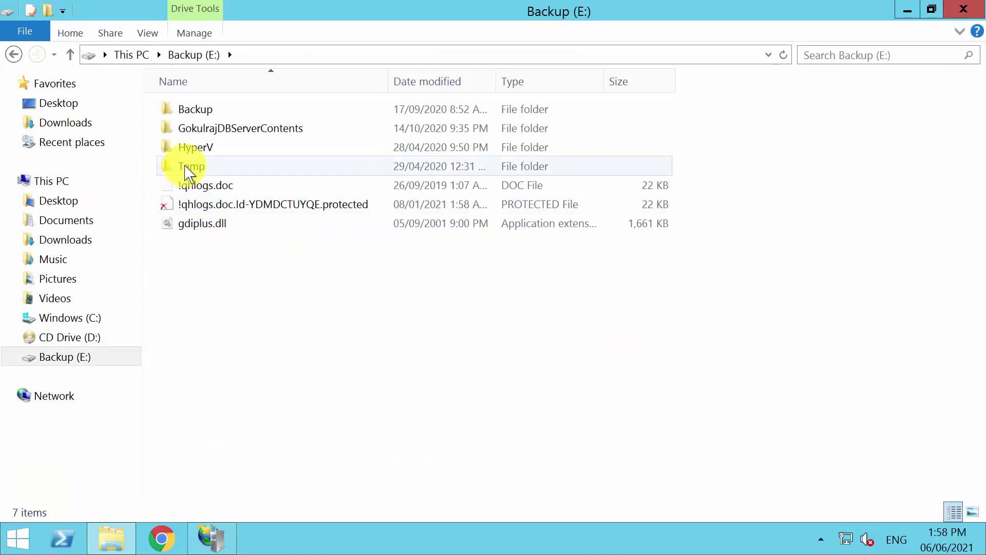
double_click(188, 172)
right_click(275, 224)
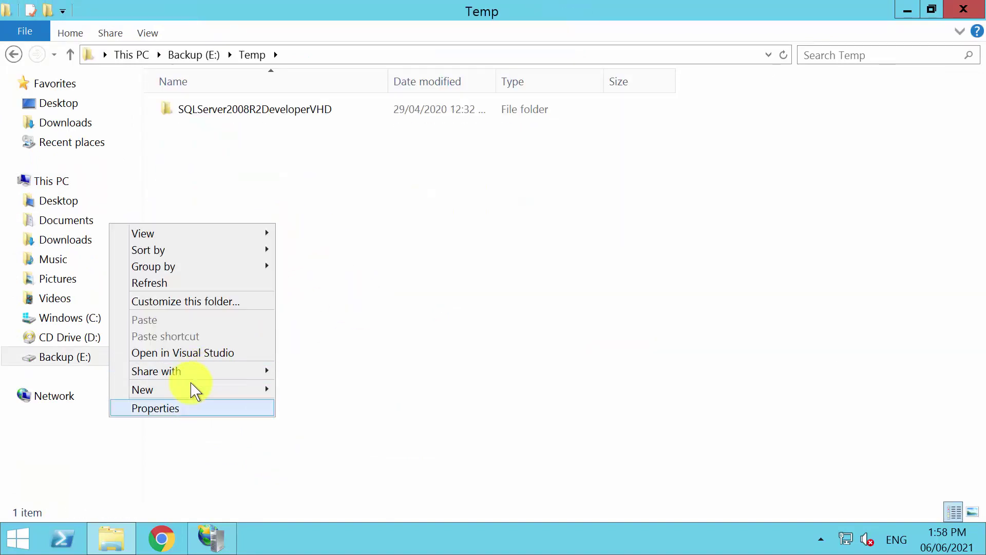
mouse_move(287, 391)
click(352, 390)
text(sampleweb.collectiva.in)
key(Return)
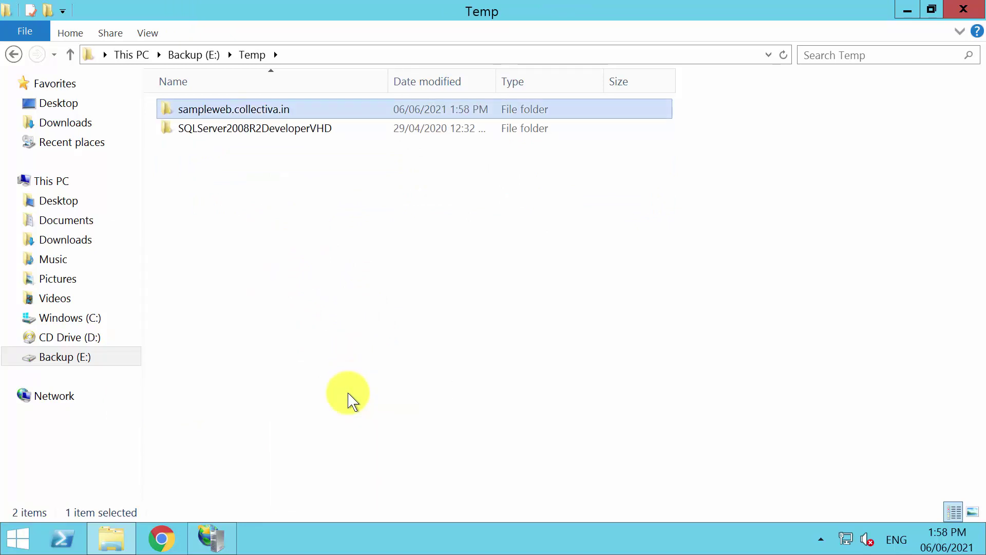
Create a text document named index.html inside the sampleweb.collectiva.in folder, accepting the file extension change
double_click(242, 113)
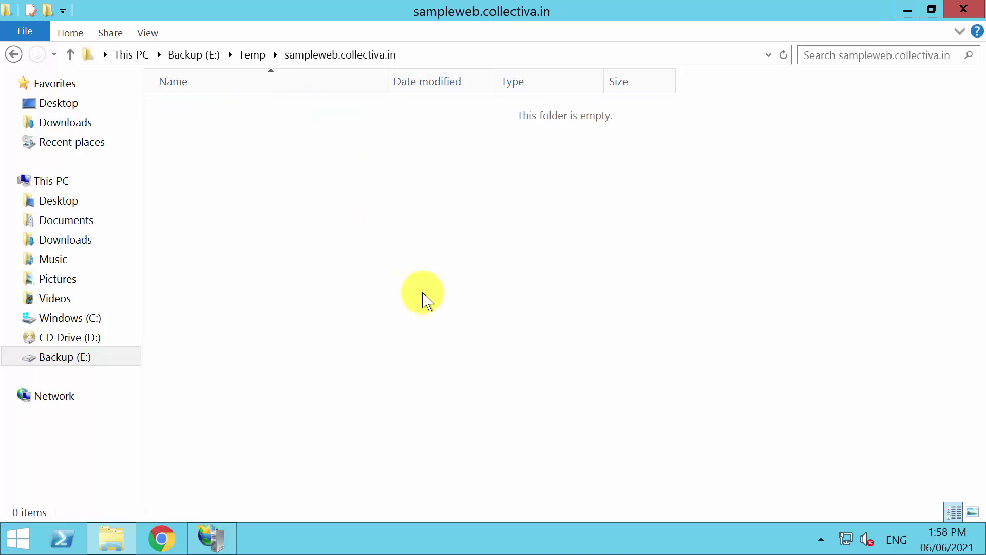
right_click(345, 216)
mouse_move(259, 405)
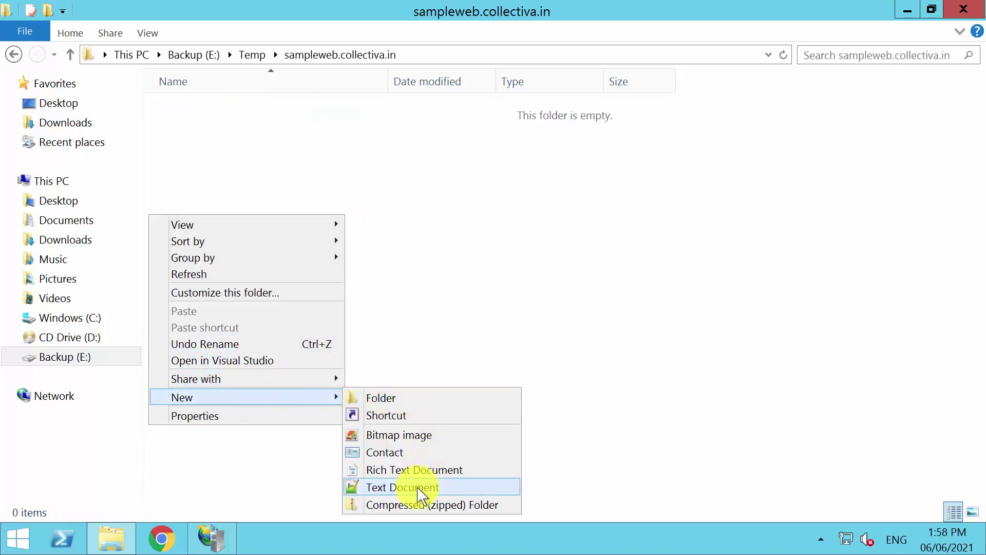
click(419, 488)
text(index.)
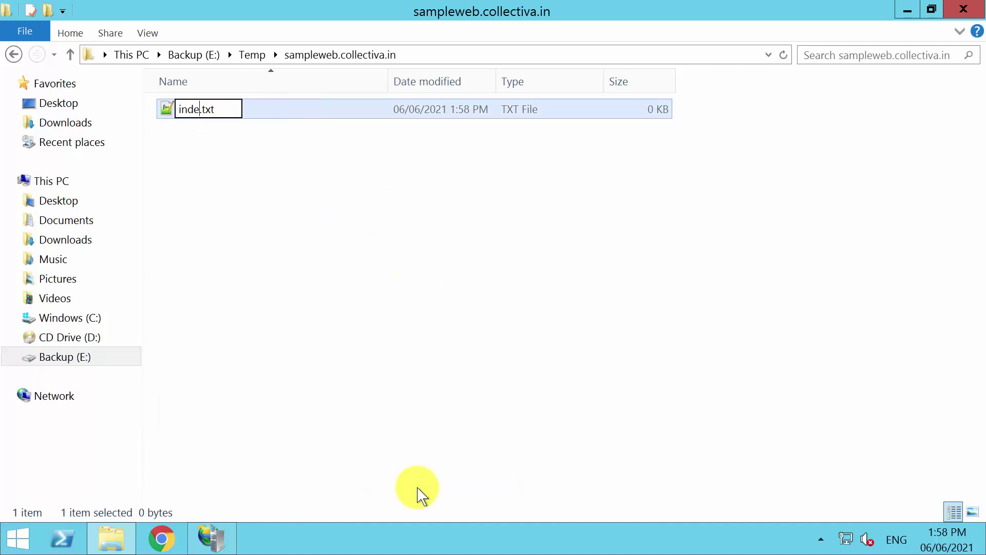
text(html)
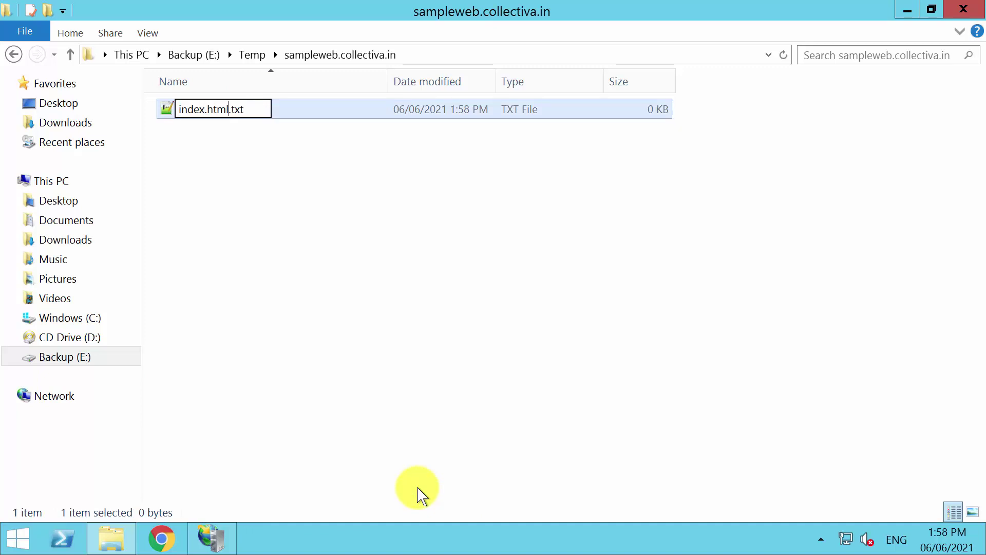
key(Delete)
key(Delete)
key(Delete)
key(Delete)
key(Return)
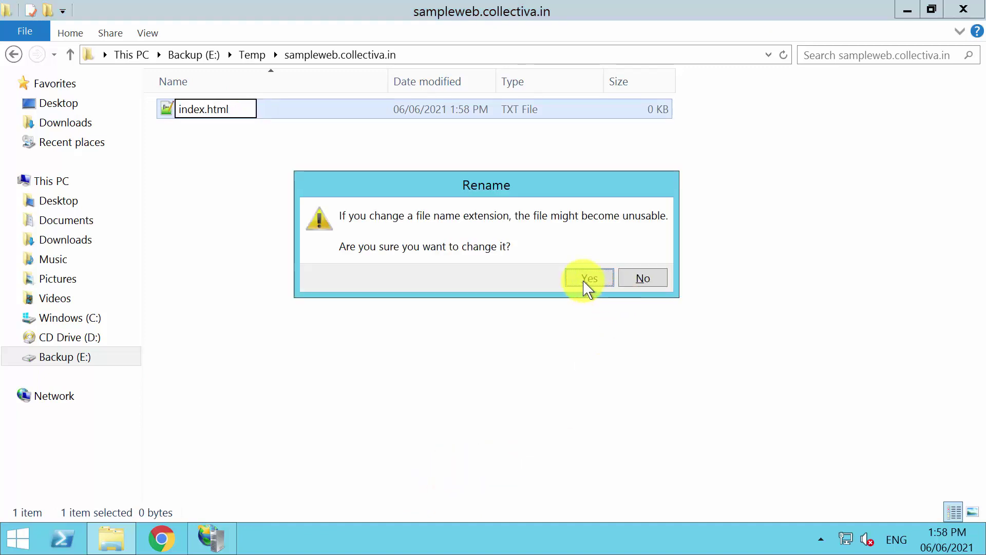
click(585, 281)
Open index.html in Notepad++, dismiss the plugin update offer, and add the line "<h1>Welcome to SampleWeb.Collectiva.in</h1>"
double_click(198, 114)
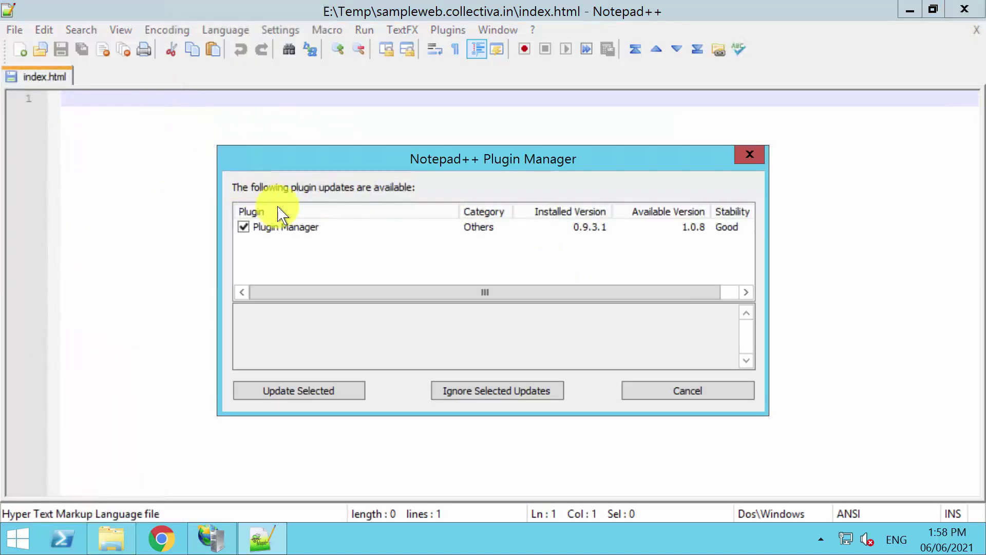
click(689, 392)
text(<)
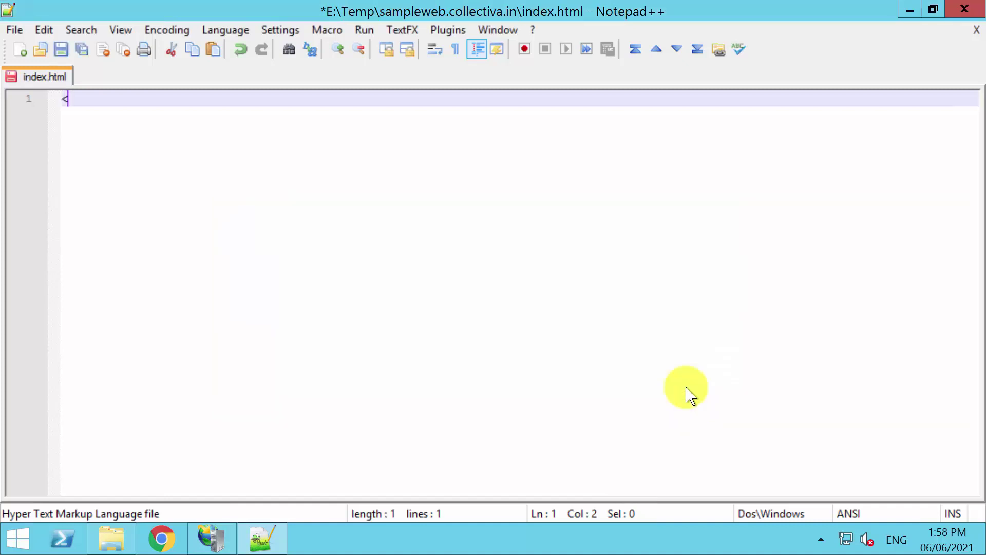
text(h1> </h1>)
key(Left)
key(Left)
key(Left)
key(Left)
key(Left)
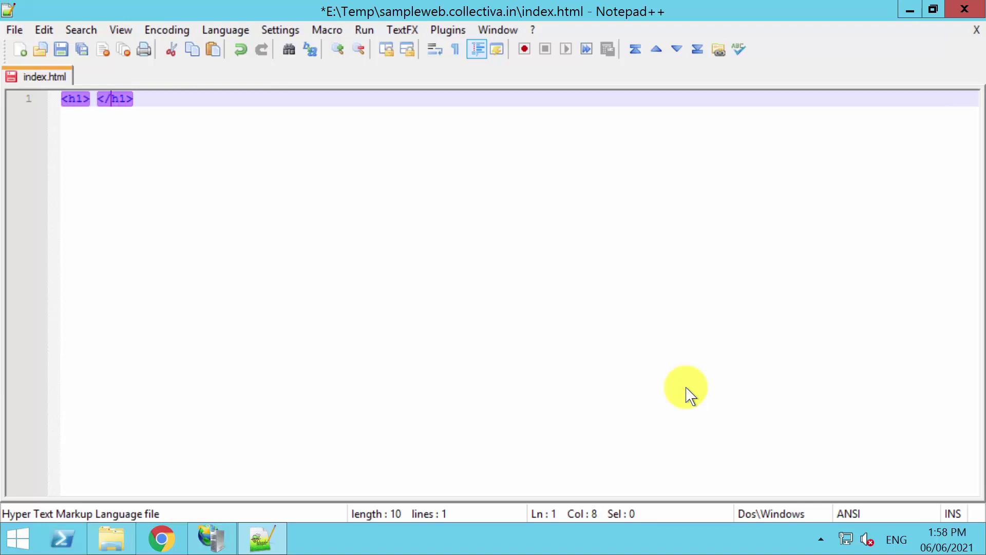
text(elcome to SampleWeb.Collectiva.in)
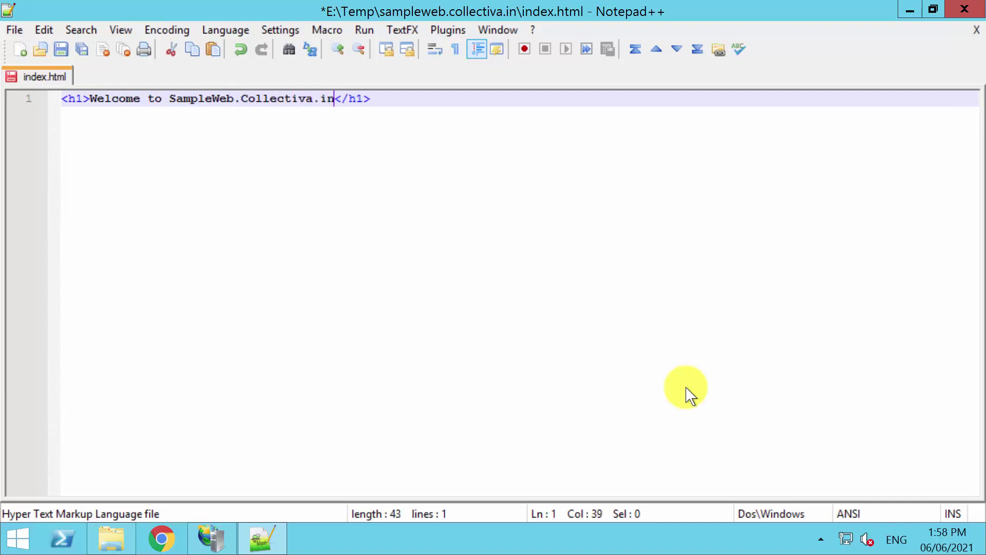
Add a <p> element below the heading containing the text "This website is under construction."
key(End)
key(Return)
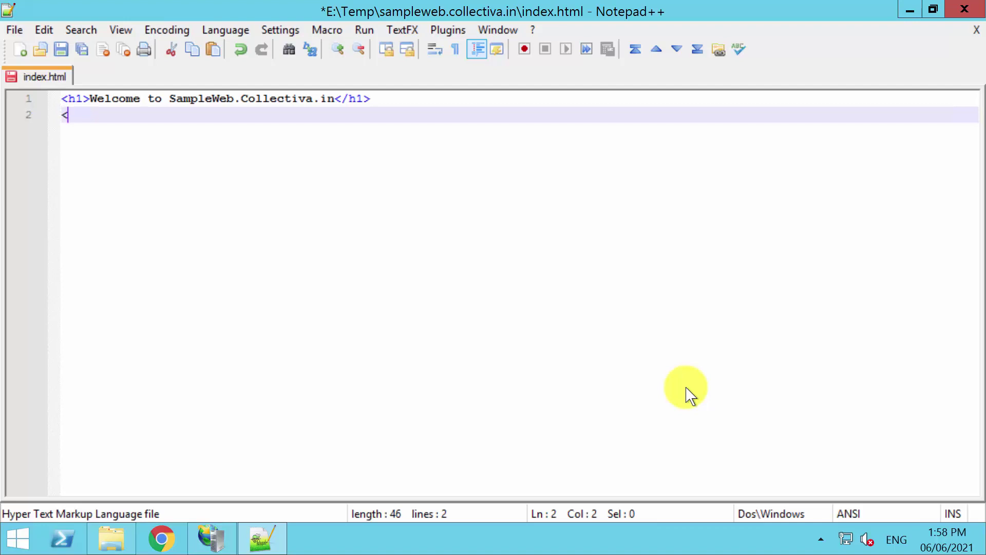
key(Return)
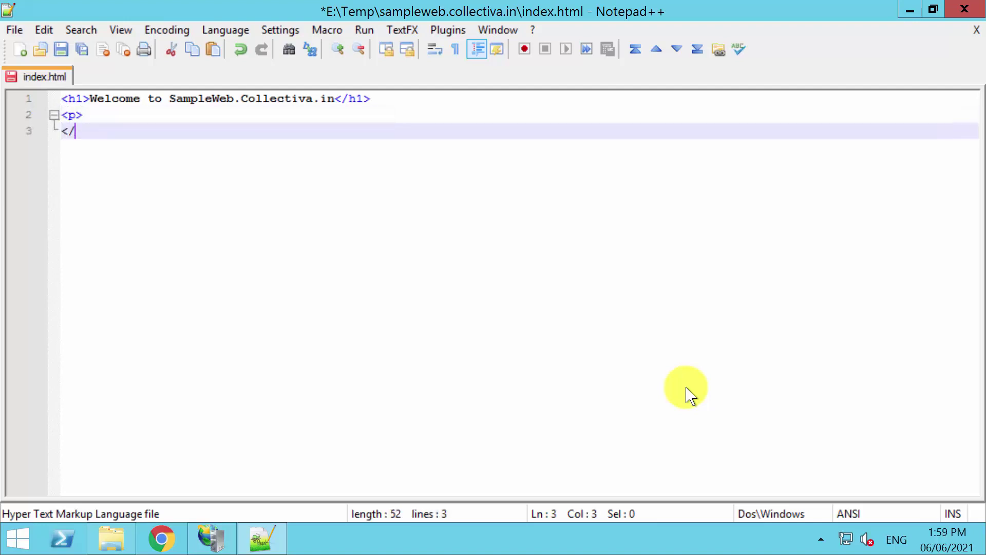
text(</p>)
key(Up)
key(Return)
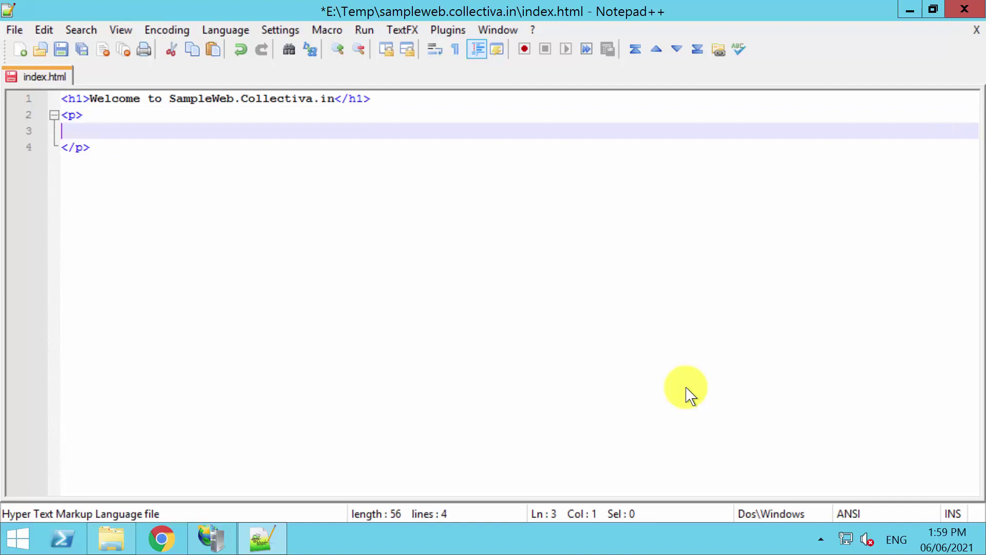
text(This website is under constructi)
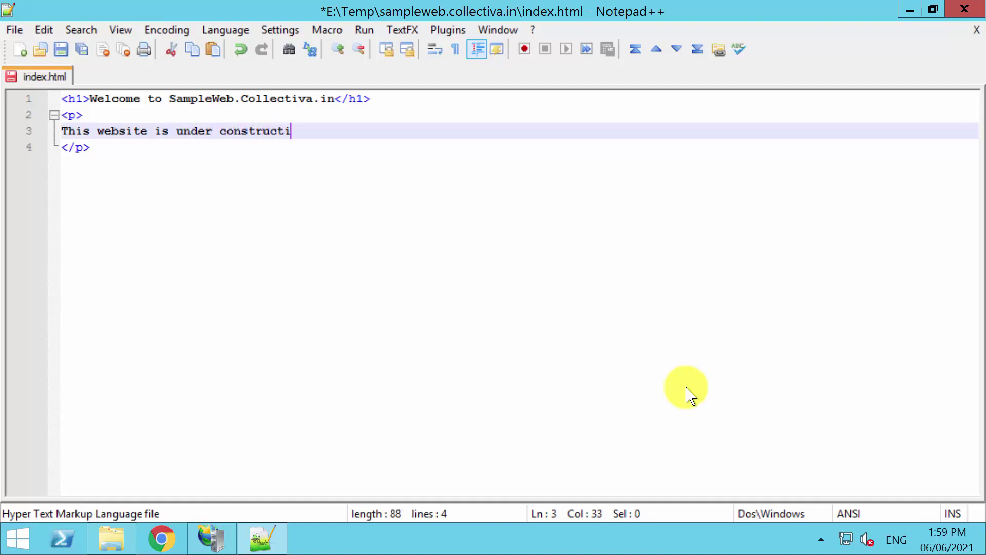
Add three <br /> lines and the text "Please visit after few days for actual content. Thanks." inside the paragraph, and save the file
key(Return)
key(Return)
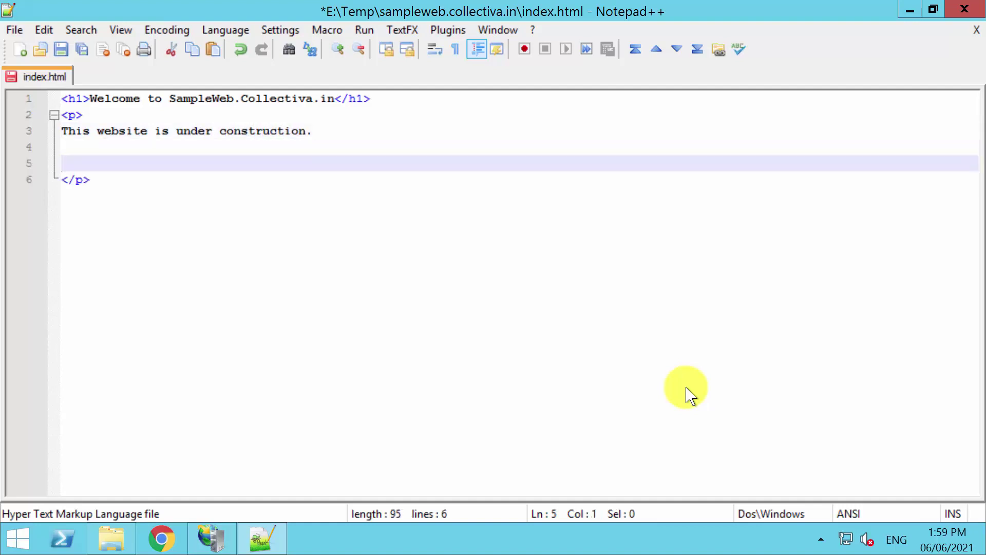
text(<br />)
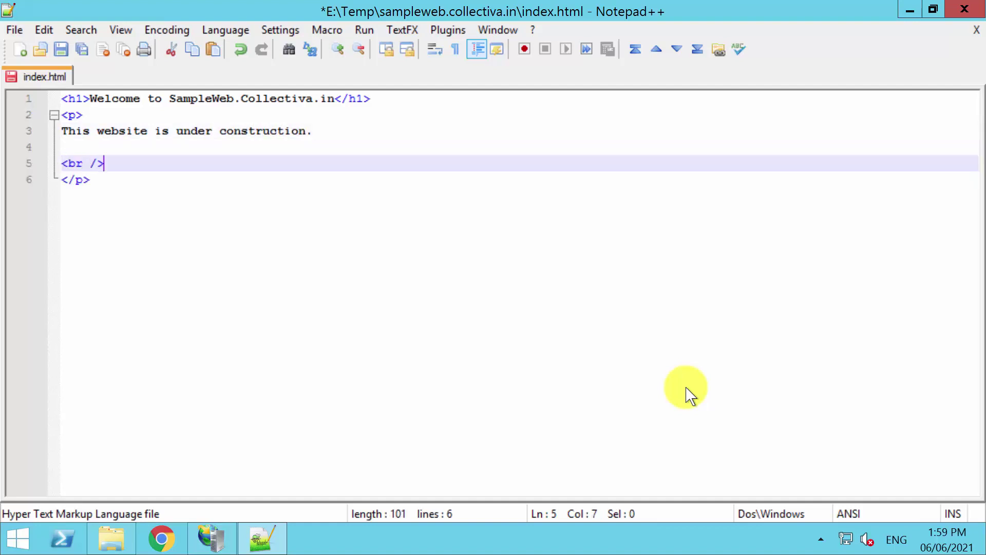
key(shift+Home)
key(ctrl+c)
key(End)
key(Return)
key(Return)
key(ctrl+v)
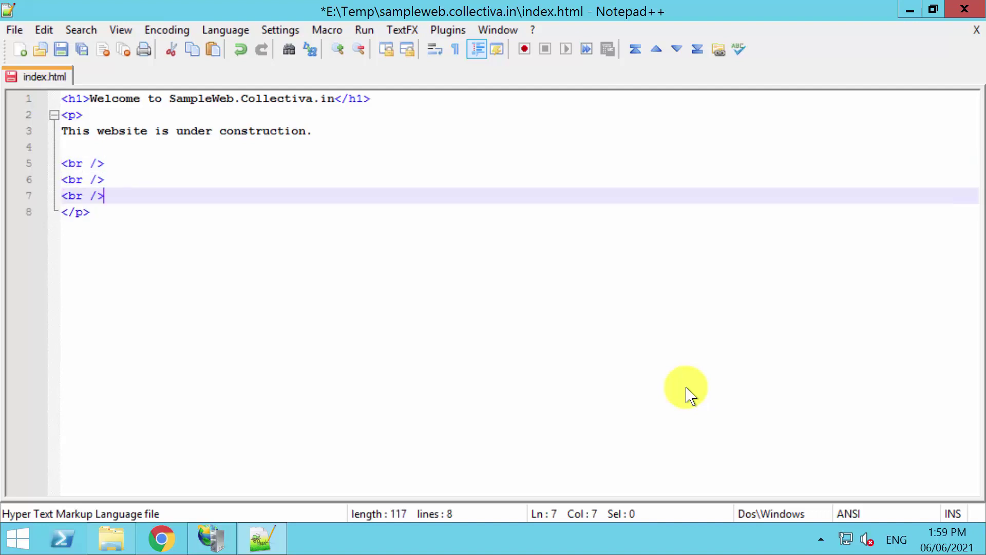
key(Return)
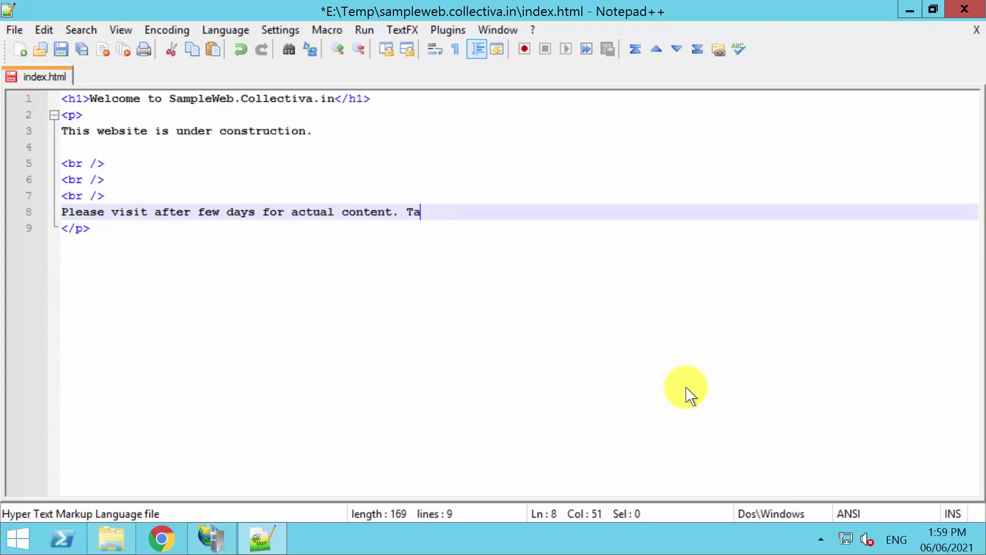
key(ctrl+s)
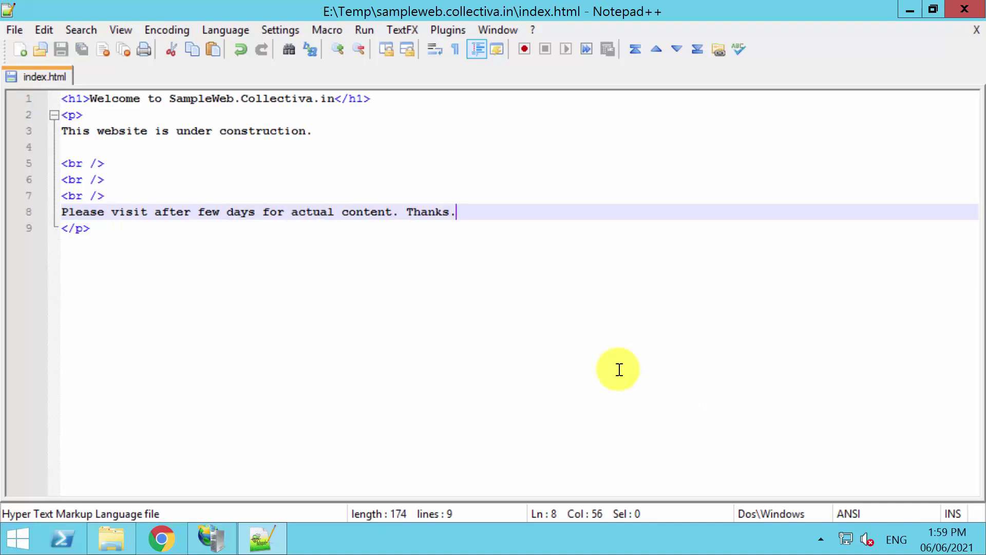
Open index.html from the sampleweb.collectiva.in folder in Google Chrome to preview the page
click(118, 538)
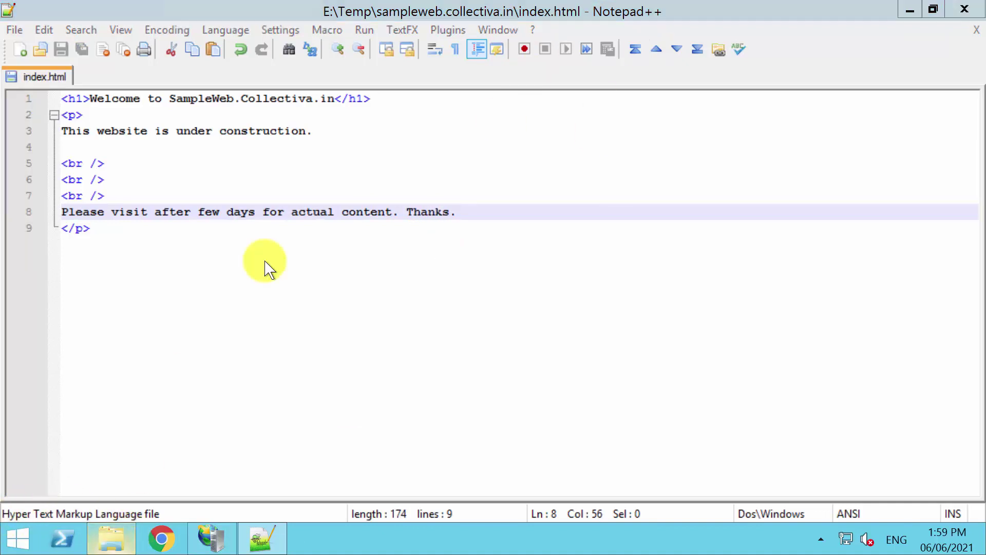
click(301, 245)
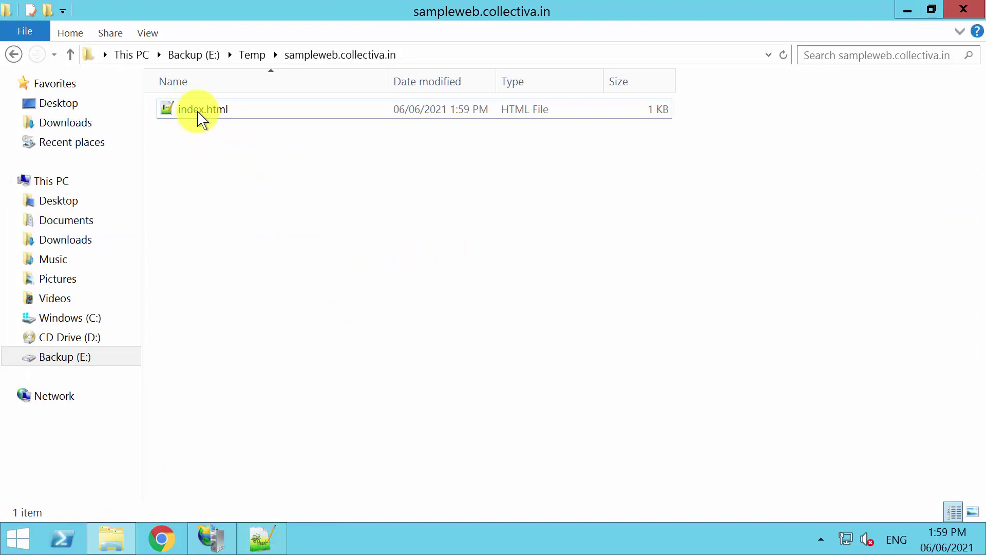
right_click(200, 116)
mouse_move(109, 181)
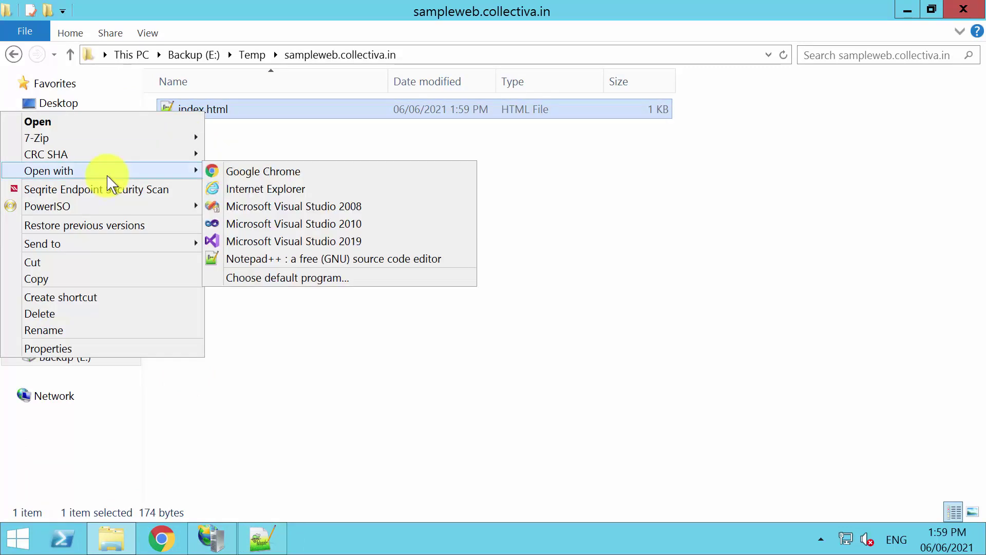
click(241, 172)
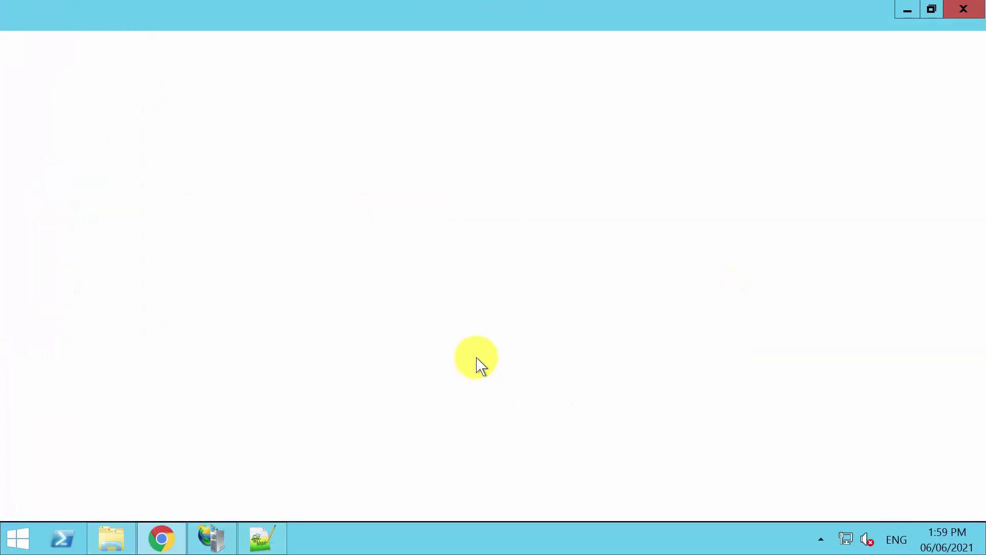
Review the heading and paragraph text of the rendered index.html page, and close the browser
drag(316, 181, 7, 67)
click(375, 91)
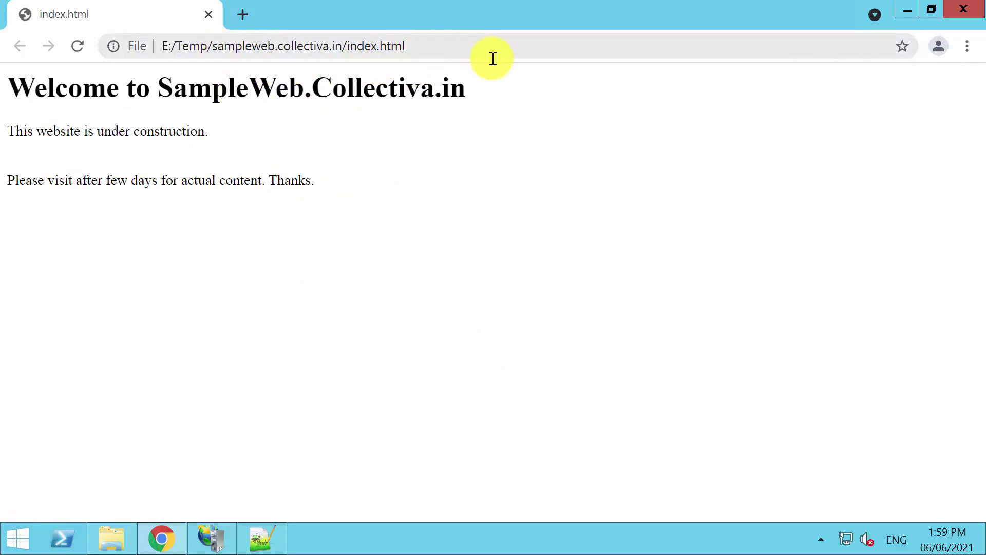
drag(314, 181, 3, 71)
click(326, 190)
key(ctrl+a)
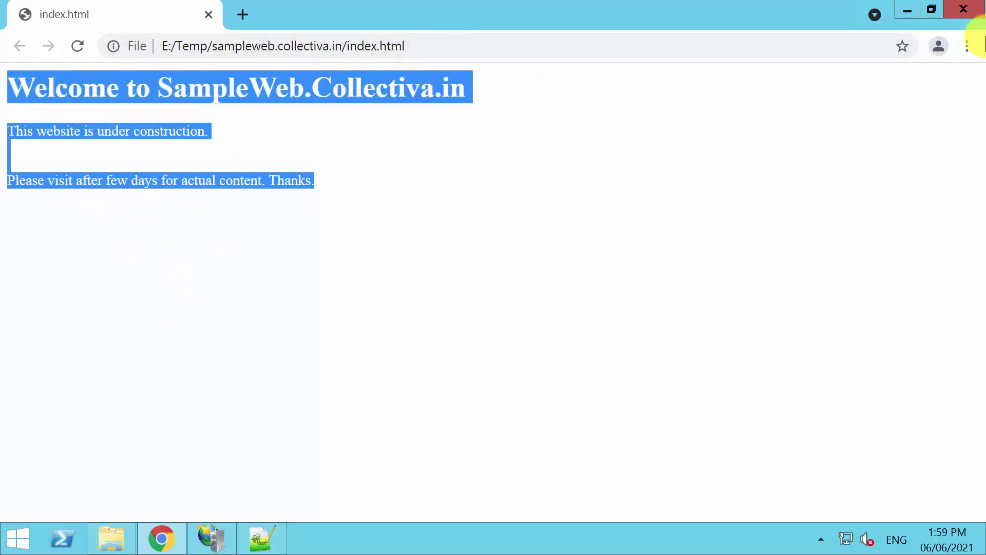
click(962, 9)
click(306, 447)
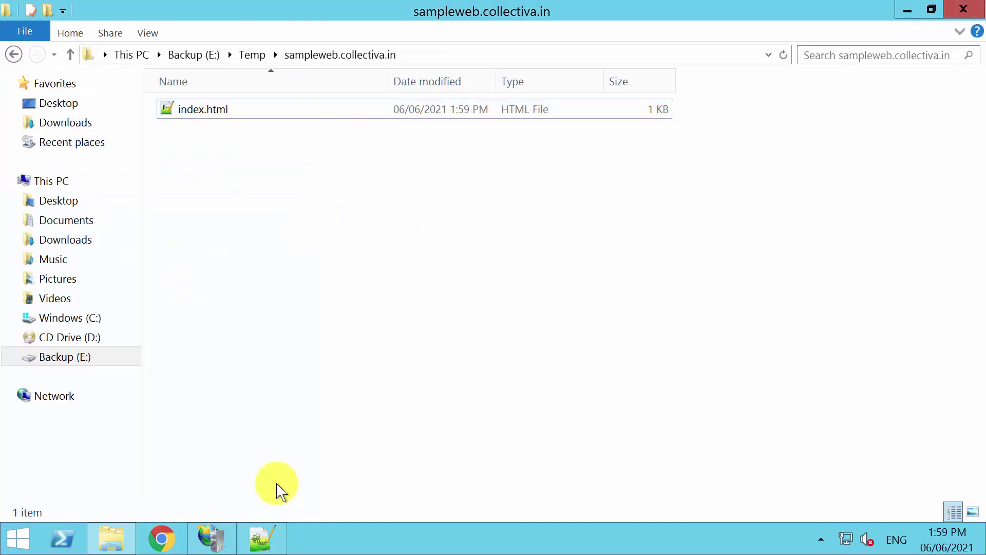
Switch to IIS Manager and start adding a website with the site name sampleweb.collectiva.in
click(211, 536)
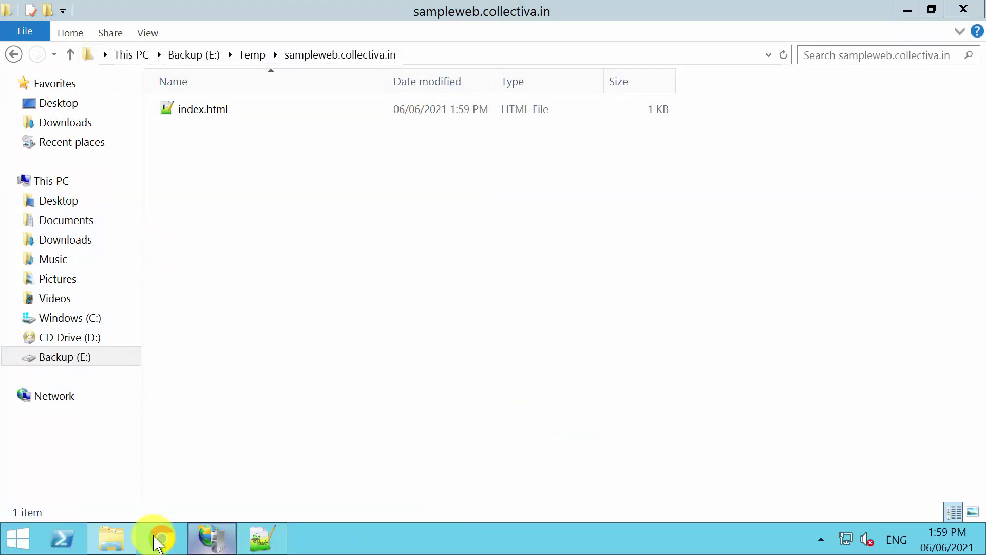
click(224, 542)
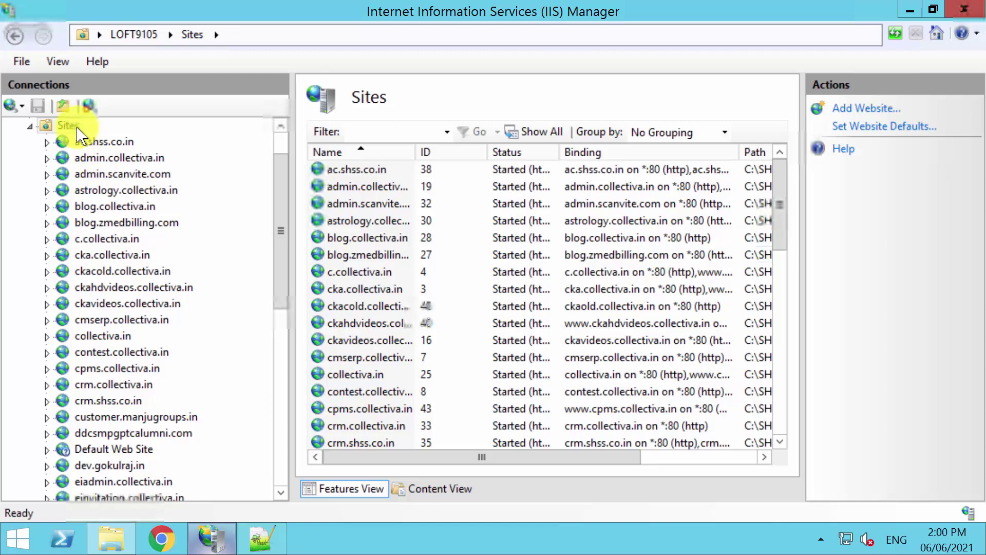
right_click(77, 129)
click(126, 137)
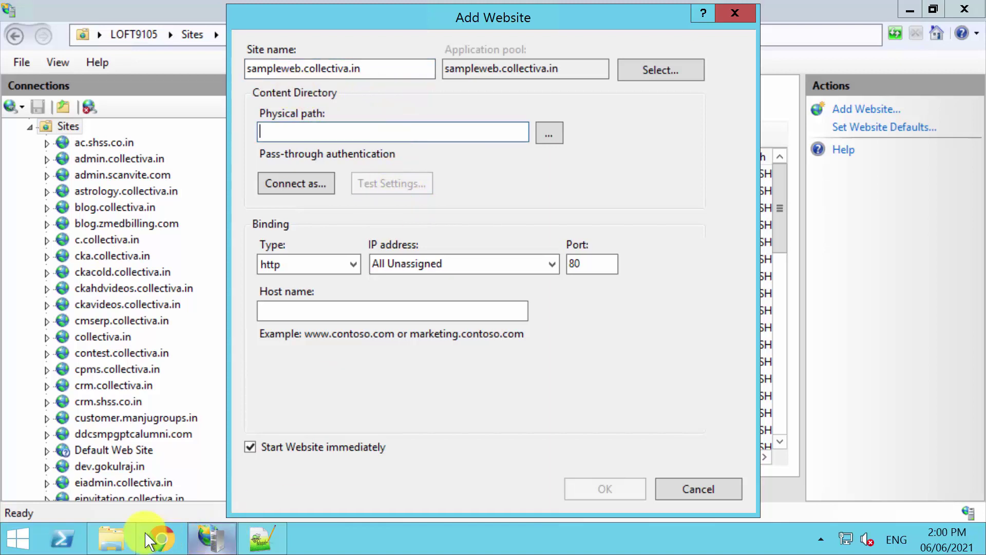
Copy the site folder's path from File Explorer and set the new website's physical path to E:\Temp\sampleweb.collectiva.in
click(113, 536)
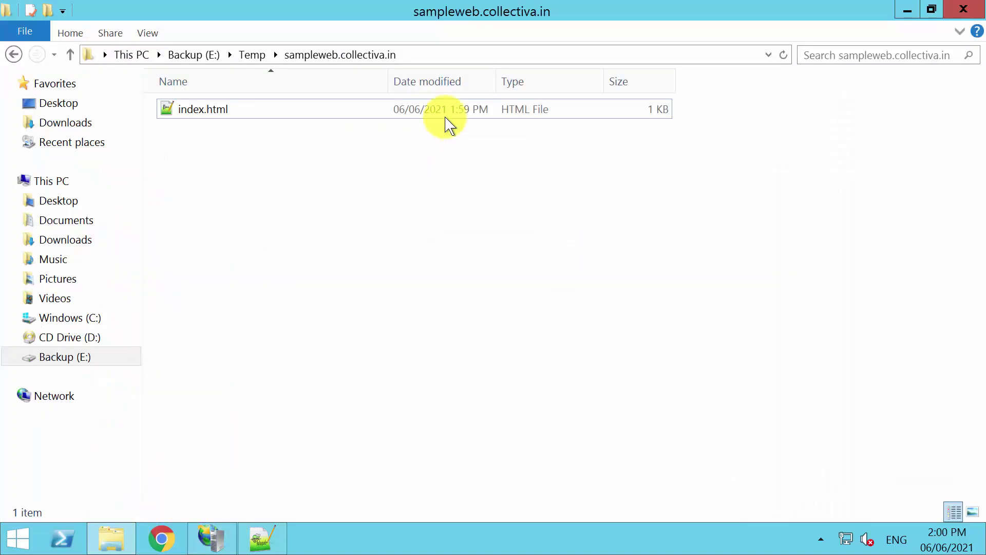
click(430, 53)
key(ctrl+c)
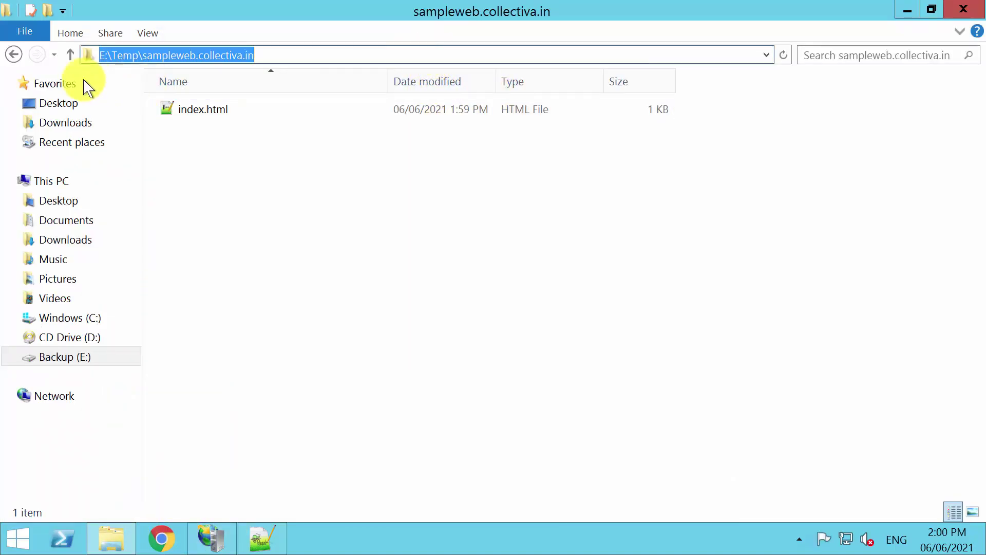
click(907, 10)
key(ctrl+v)
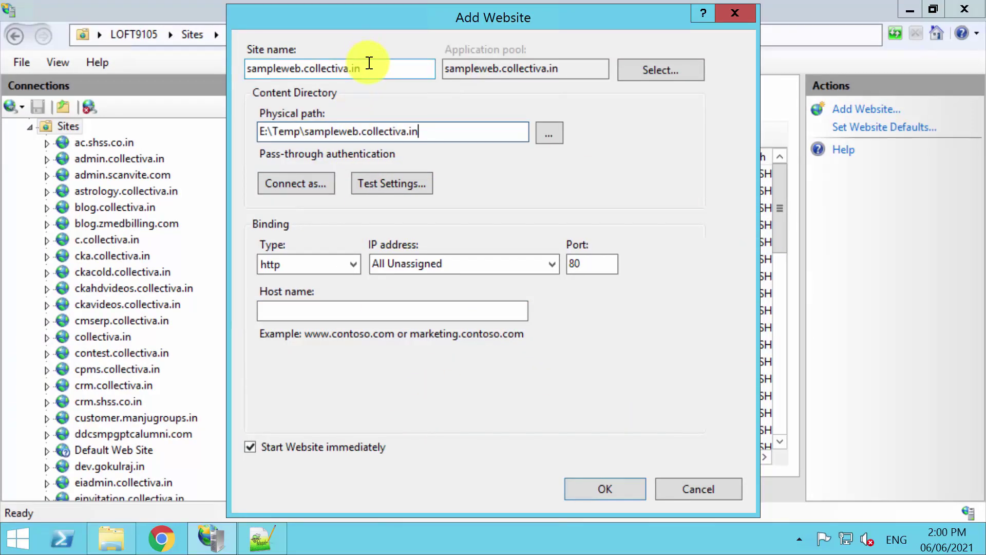
Set the binding's host name to sampleweb.collectiva.in, copied from the site name, and create the website
key(shift+Tab)
key(shift+Tab)
key(ctrl+c)
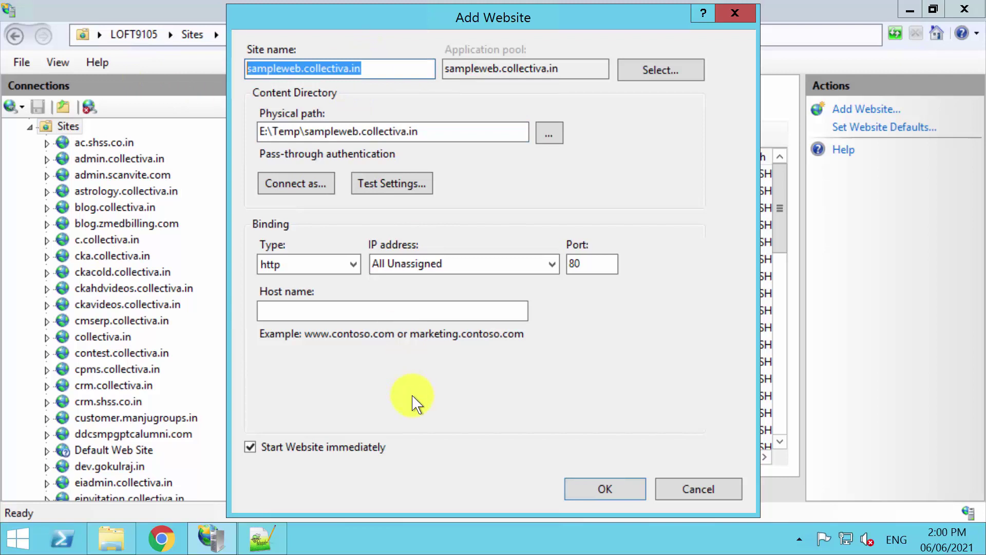
click(327, 311)
key(ctrl+v)
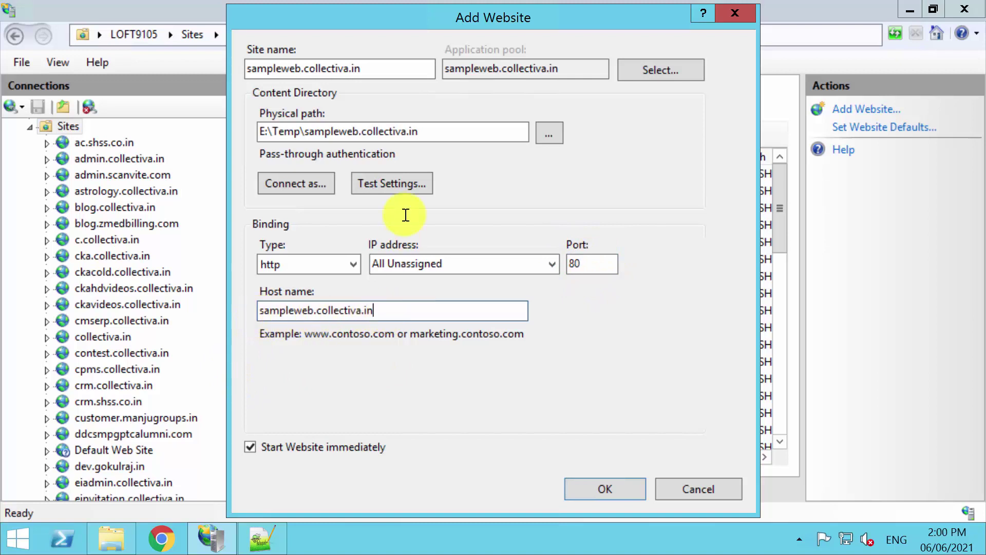
click(428, 126)
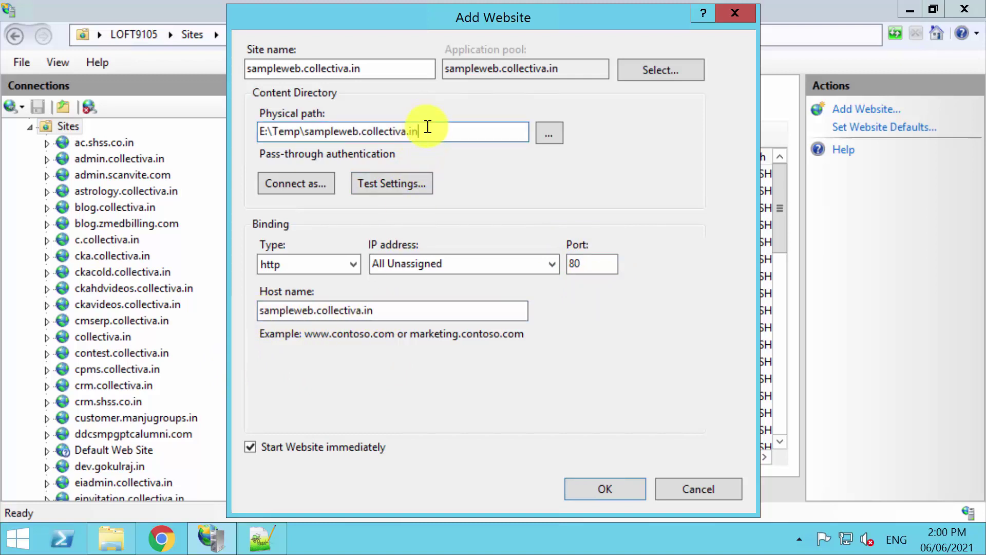
click(607, 493)
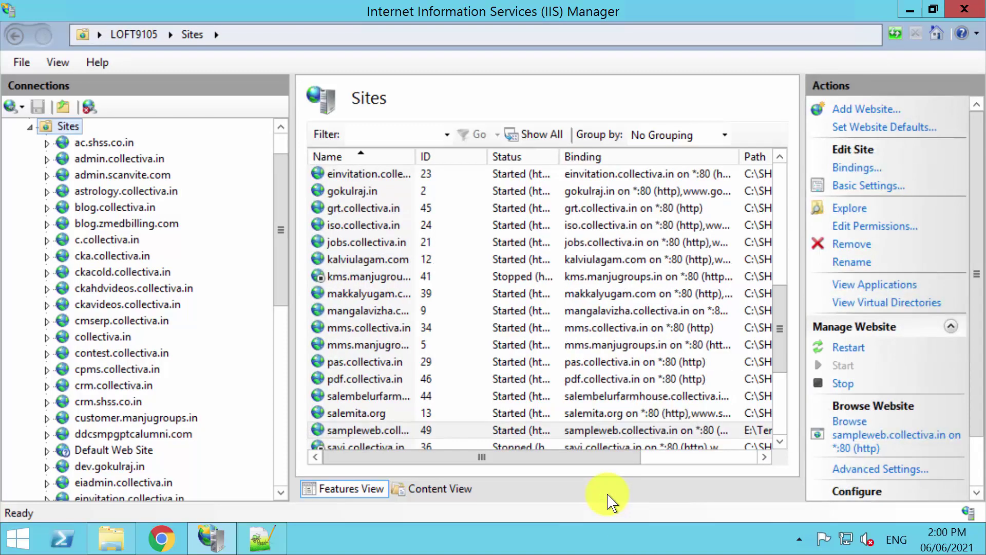
Switch to the Opera browser on the local computer, reload sampleweb.collectiva.in, and check the served page's text
mouse_move(749, 3)
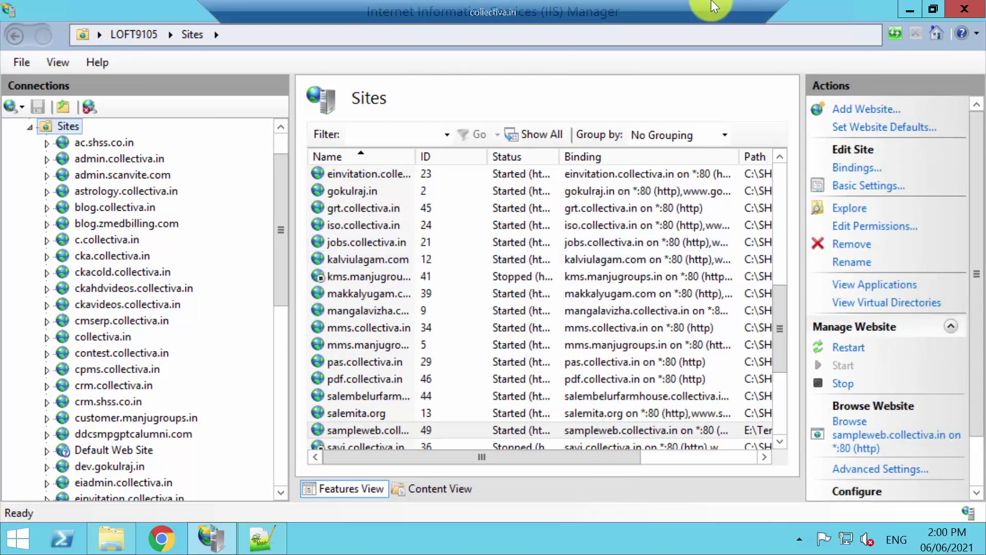
click(706, 12)
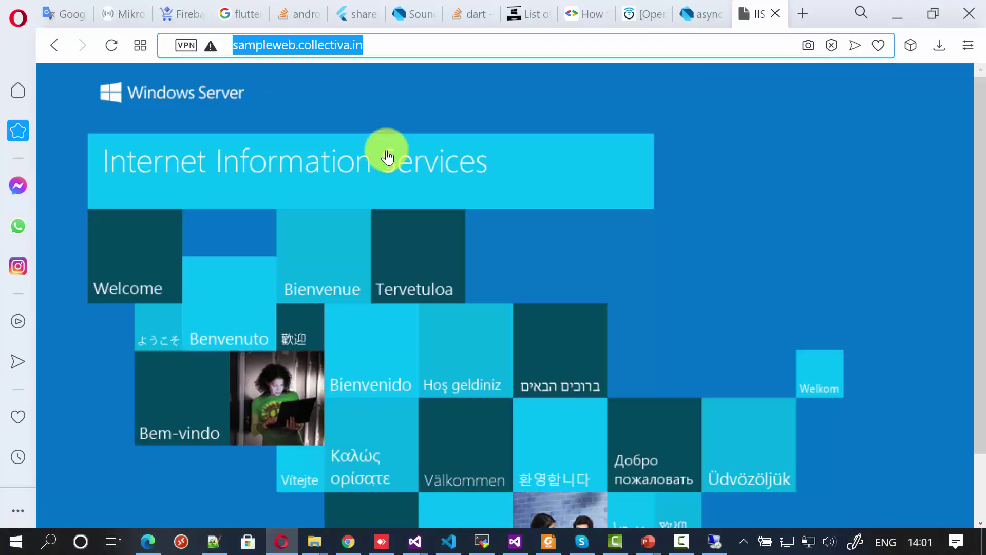
click(400, 43)
key(Return)
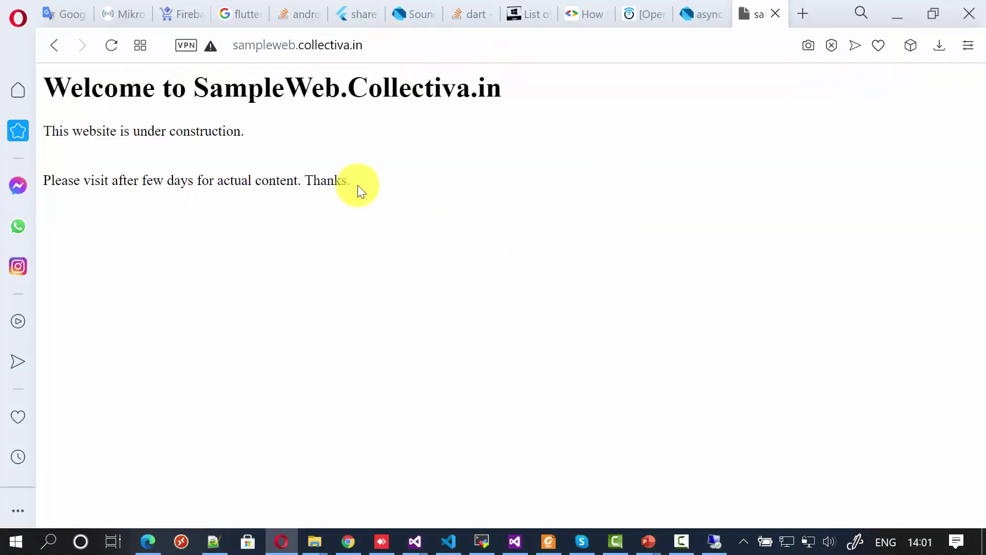
drag(358, 186, 23, 88)
click(785, 400)
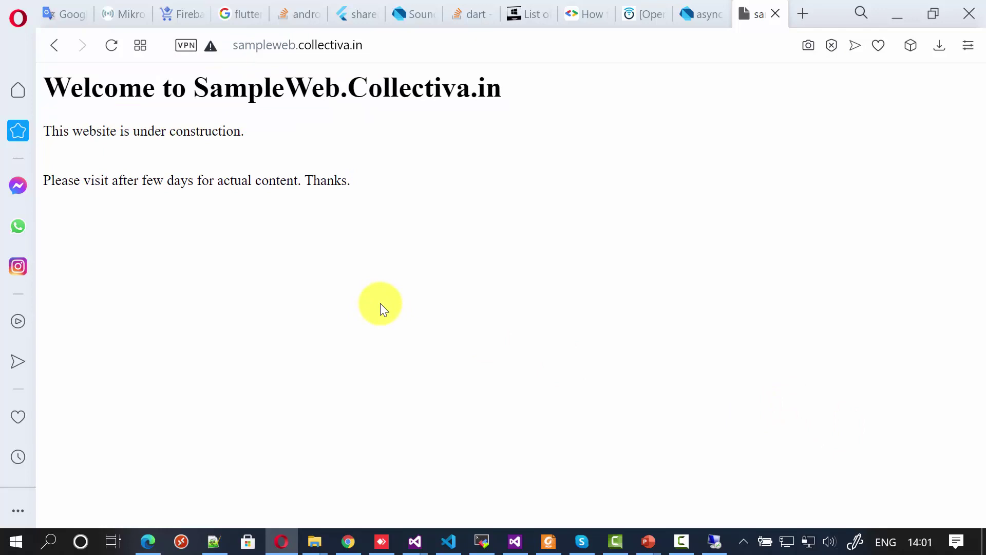
mouse_move(663, 542)
click(731, 466)
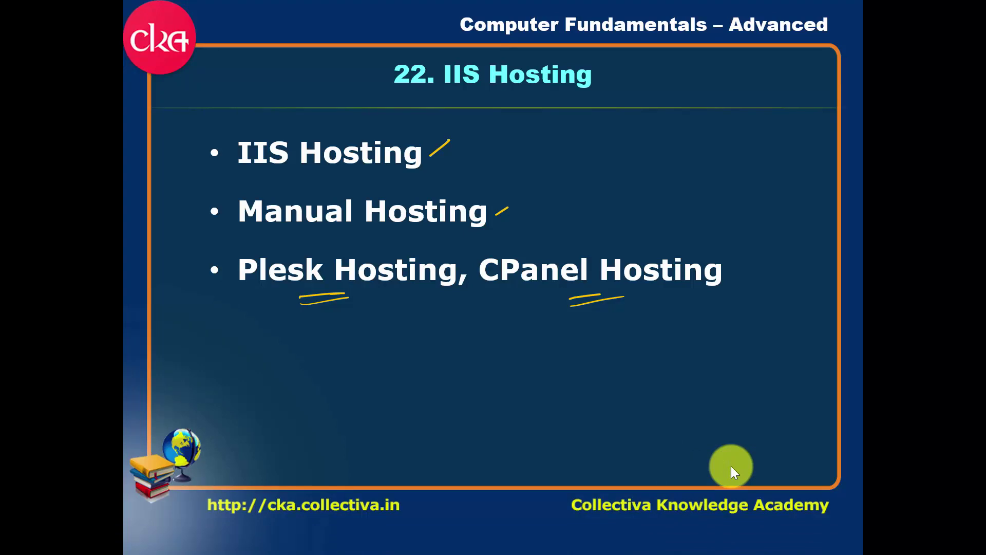
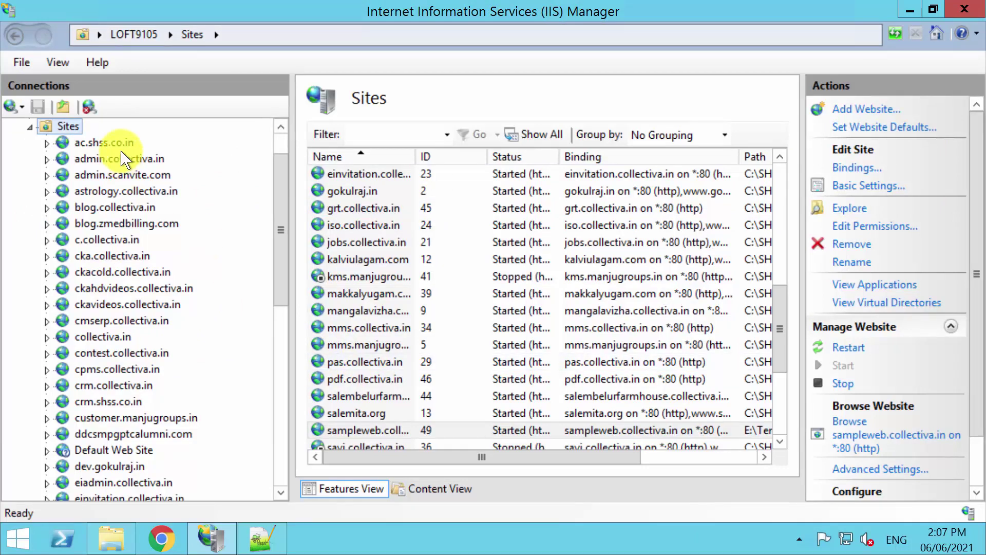
Find the sampleweb.collectiva.in site among the server's sites in IIS Manager and show its features
drag(275, 277, 260, 354)
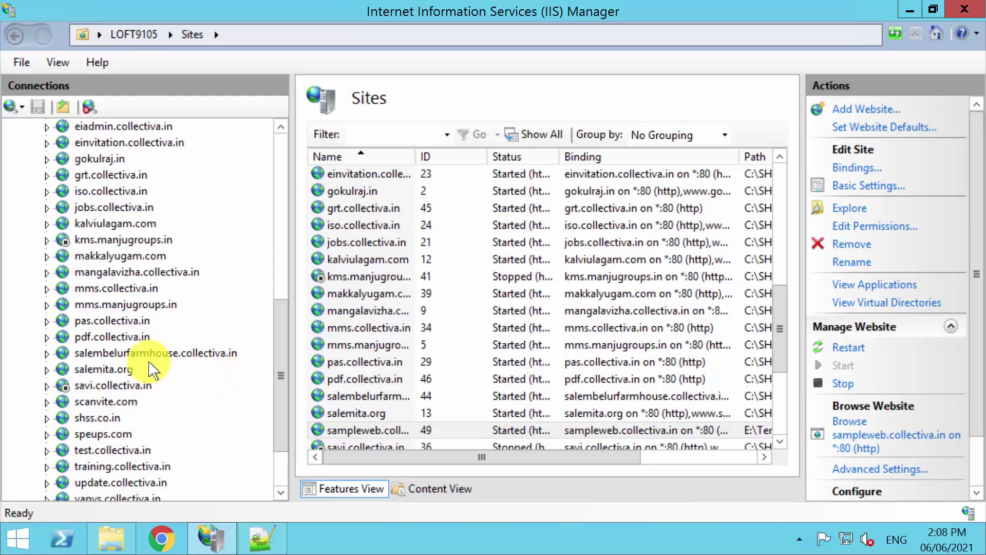
scroll(141, 366, down, 2)
click(131, 484)
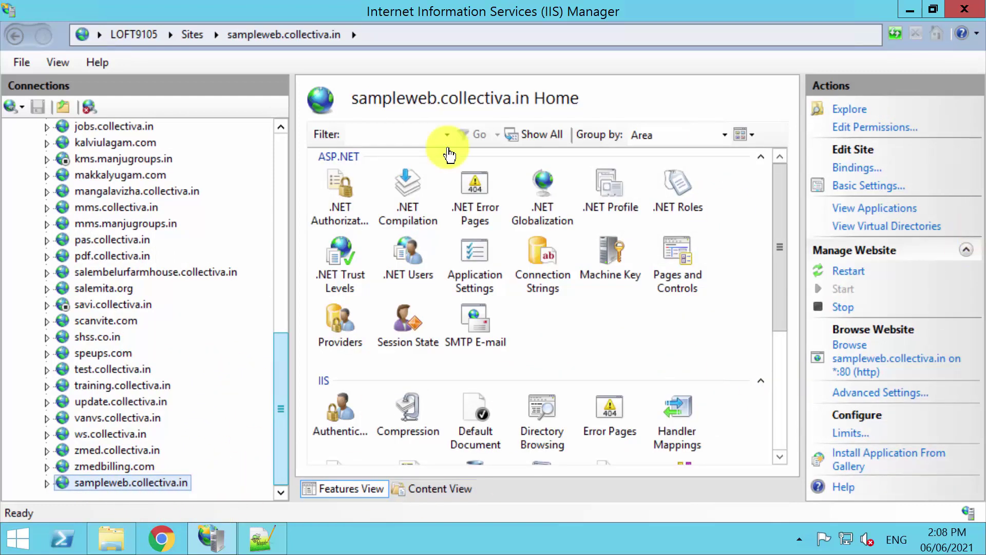
Open the Server Certificates feature of the LOFT9105 server
scroll(271, 186, up, 10)
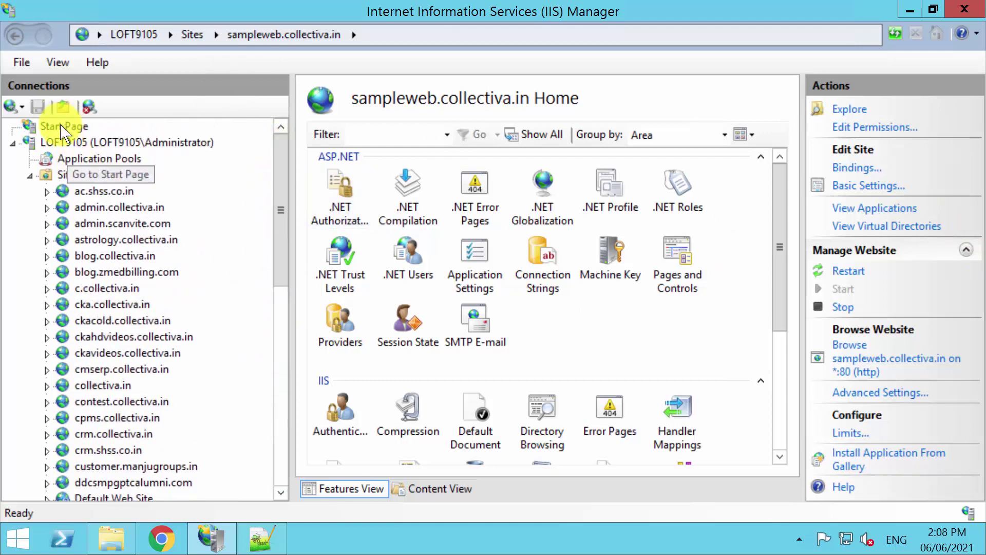
click(77, 142)
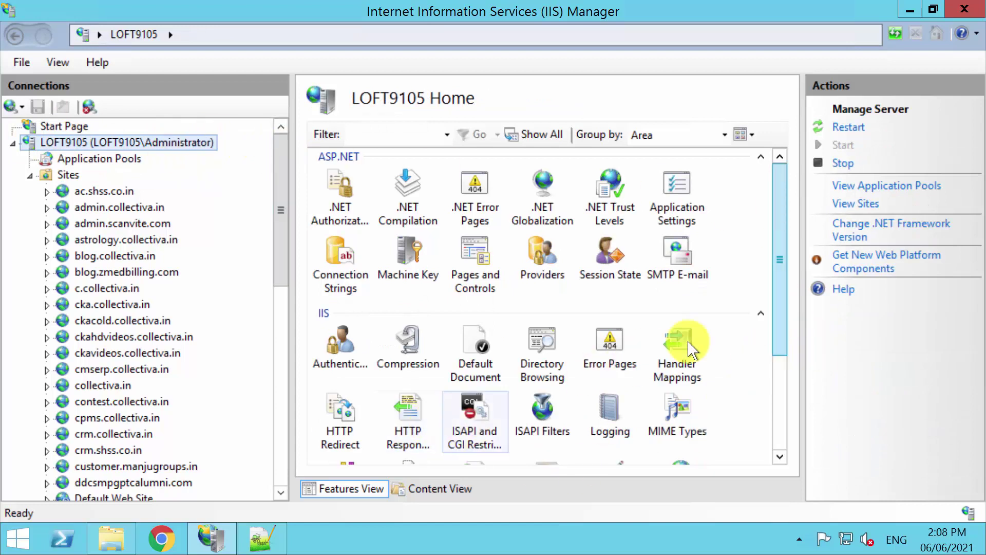
scroll(748, 334, down, 2)
scroll(755, 324, up, 2)
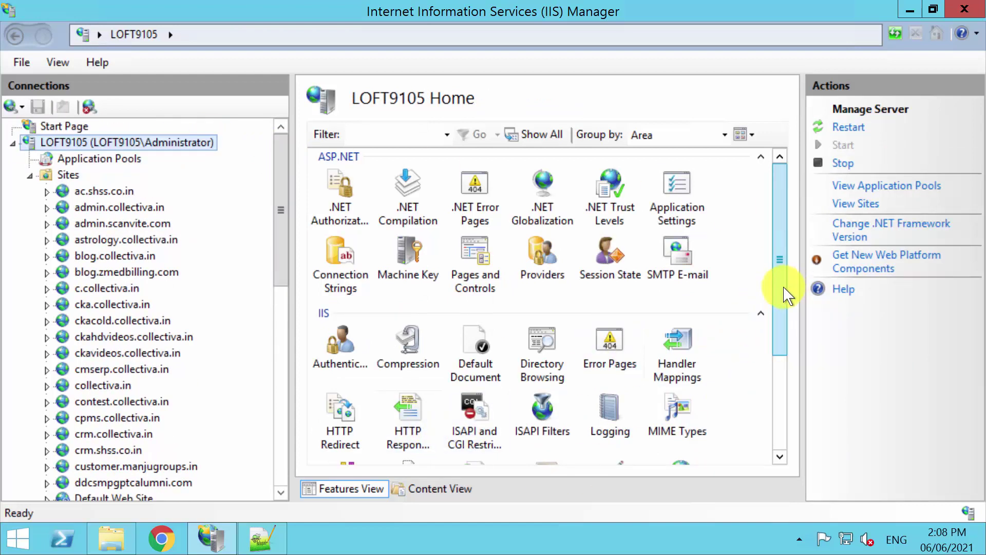
drag(783, 341, 765, 454)
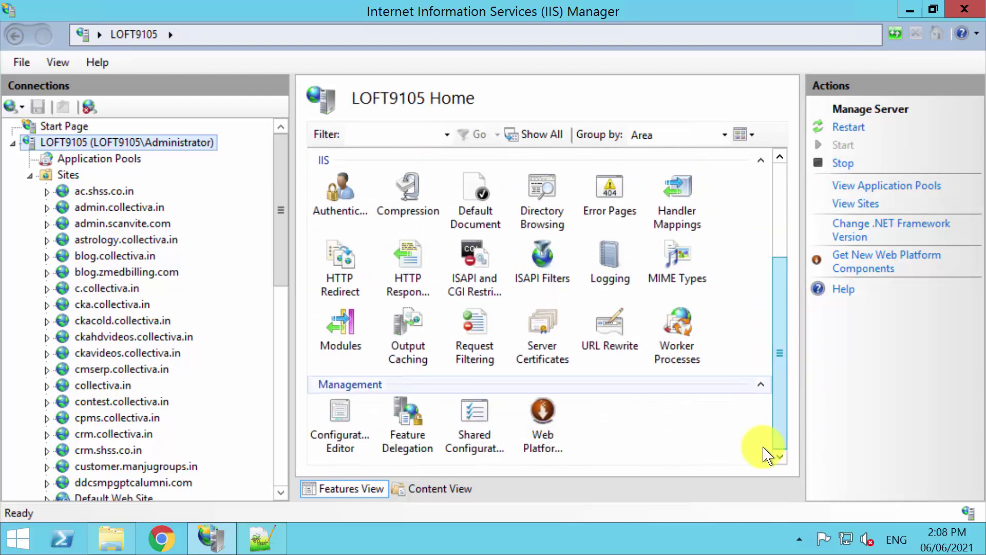
click(538, 328)
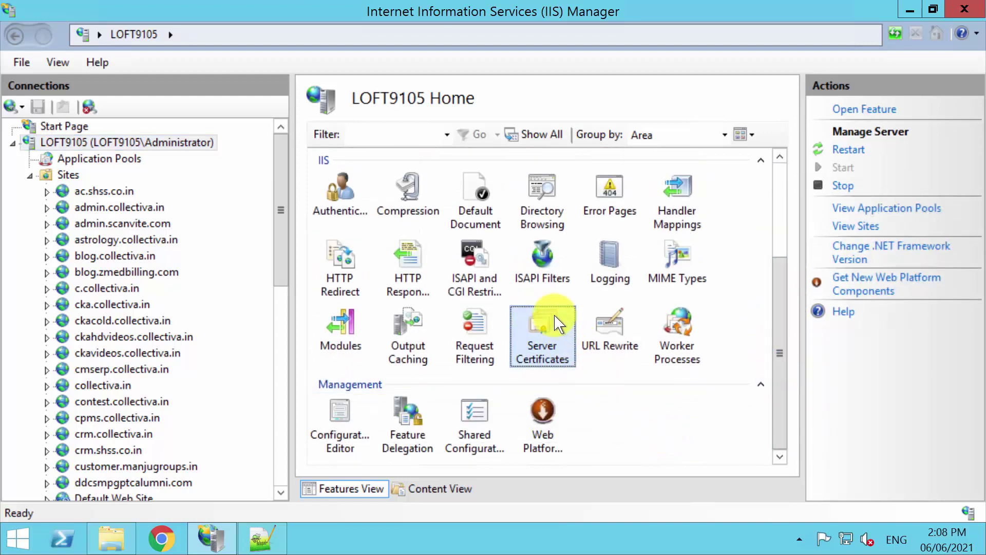
double_click(543, 329)
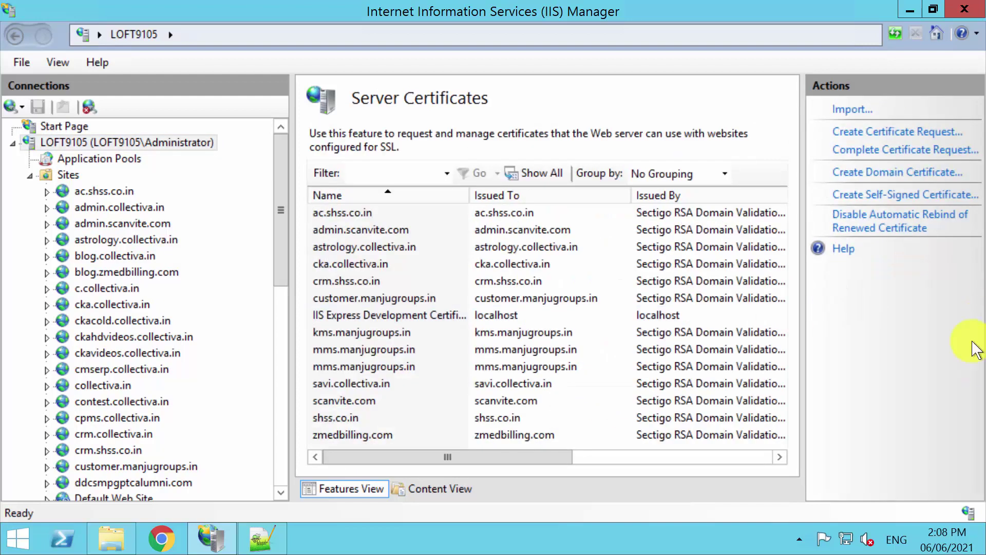
Start a certificate request with common name sampleweb.collectiva.in, organization Collectiva Knowledge Academy, unit DEV, city Salem, state Tamilnadu and country IN
click(890, 138)
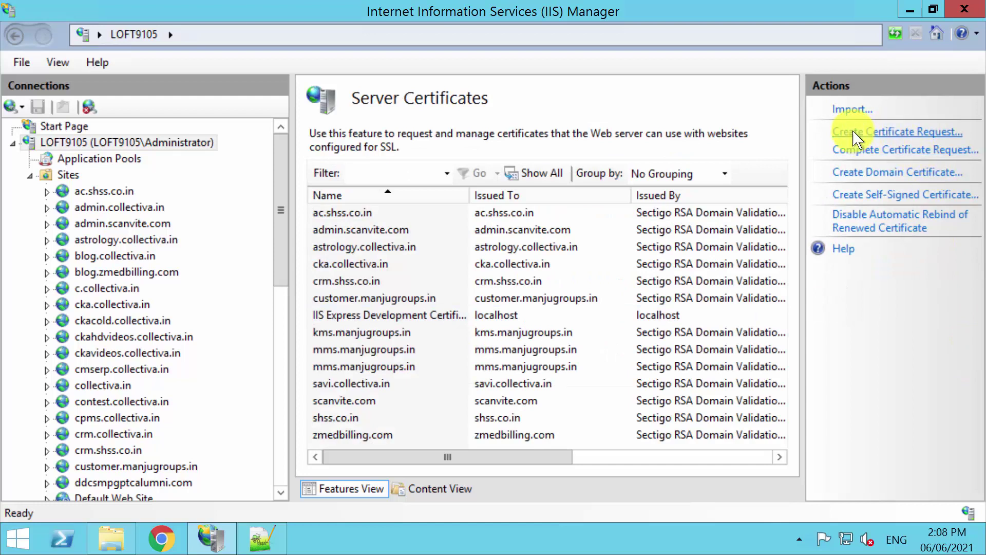
click(907, 138)
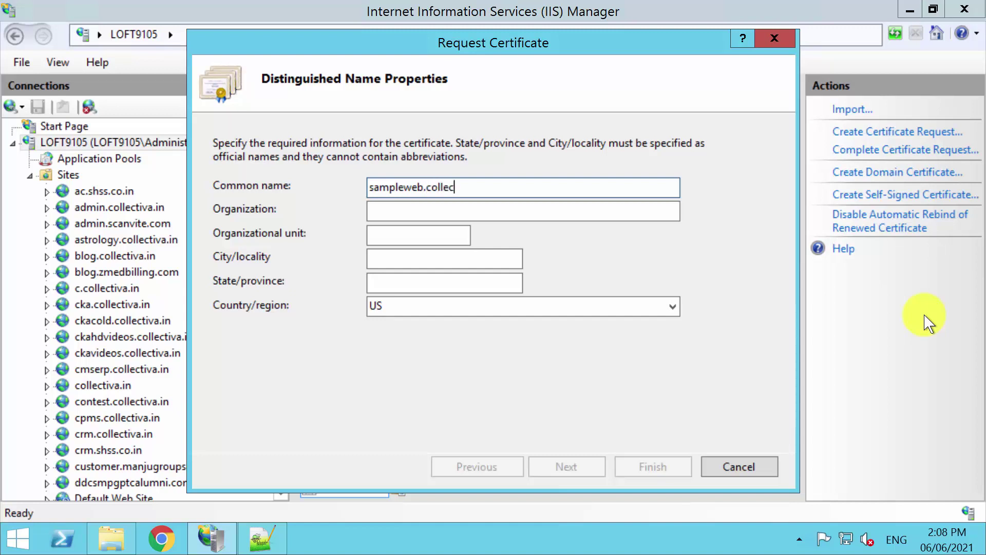
key(Tab)
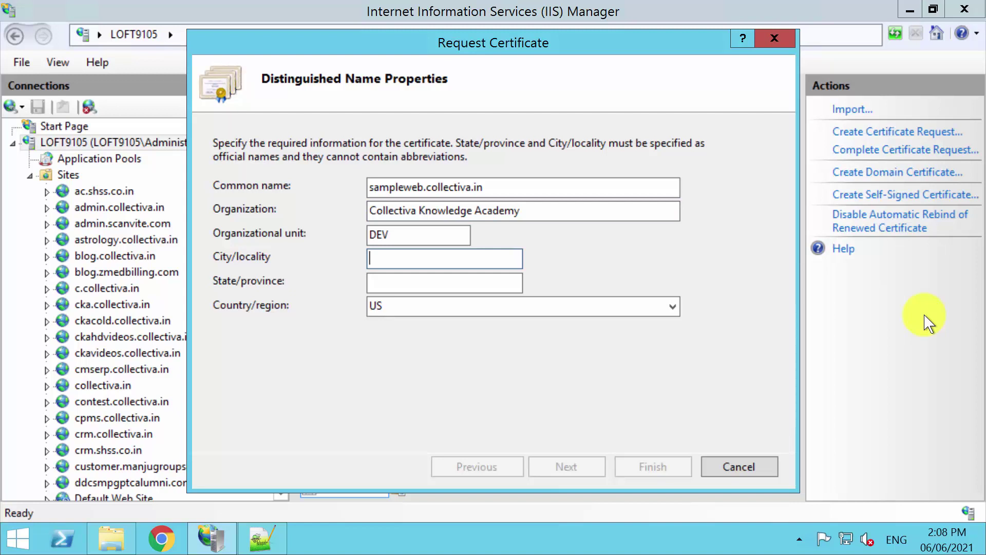
key(Tab)
text(Ta)
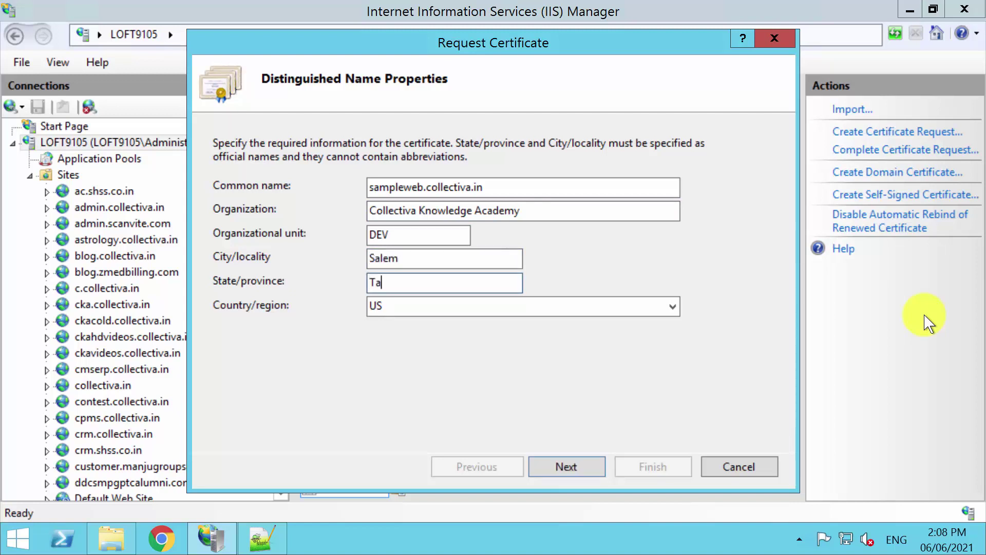
key(Tab)
text(IN)
key(Tab)
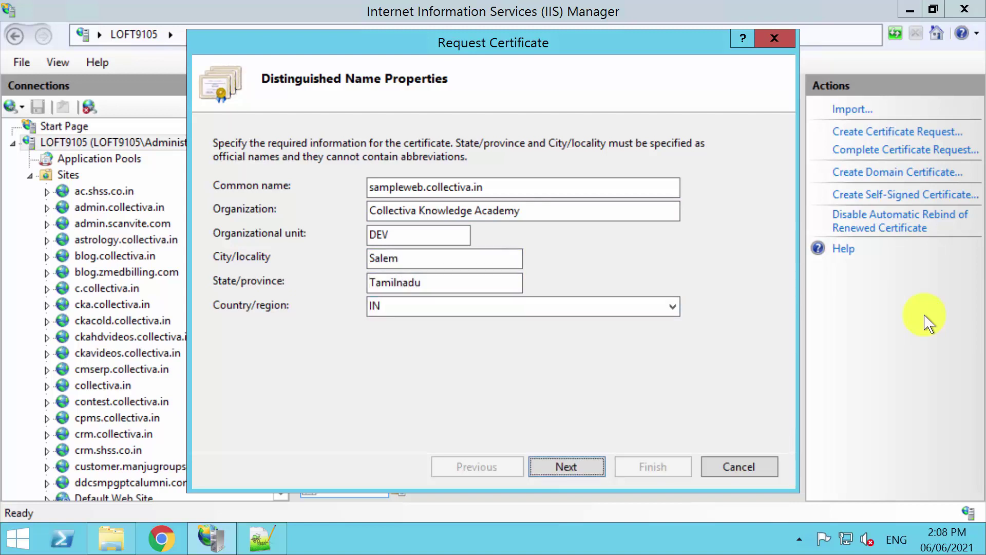
key(Return)
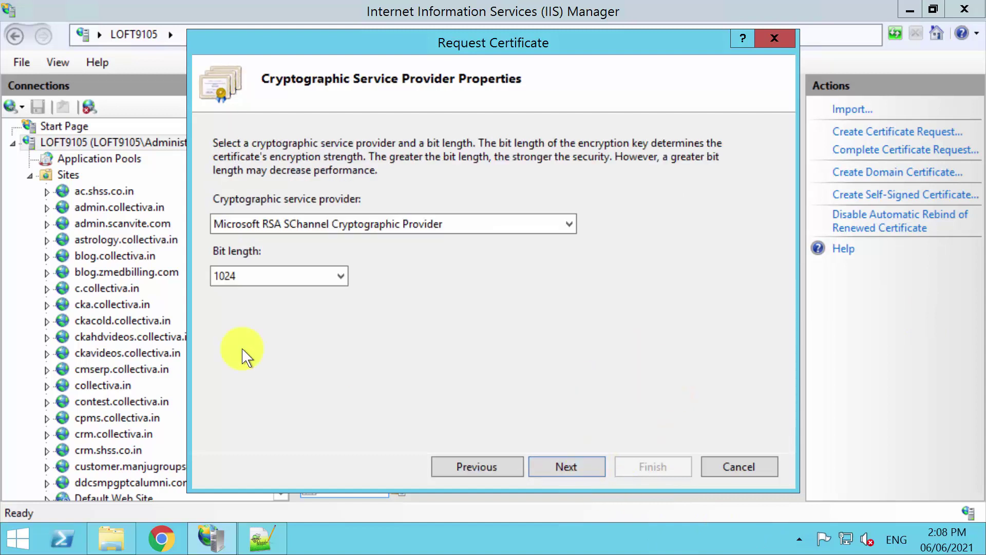
Set the certificate request's bit length to 4096, keeping the Microsoft RSA SChannel provider, and continue to the file name page
click(336, 276)
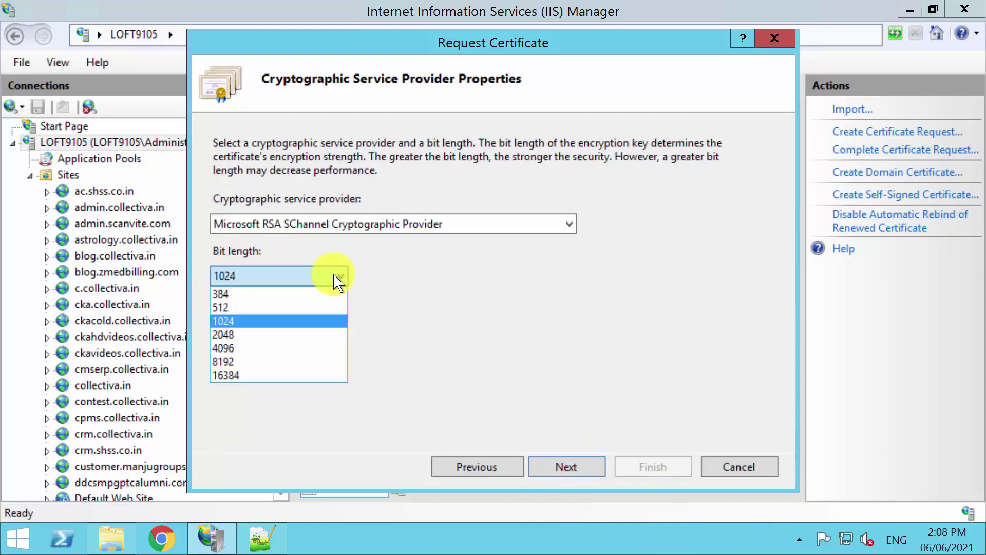
click(241, 344)
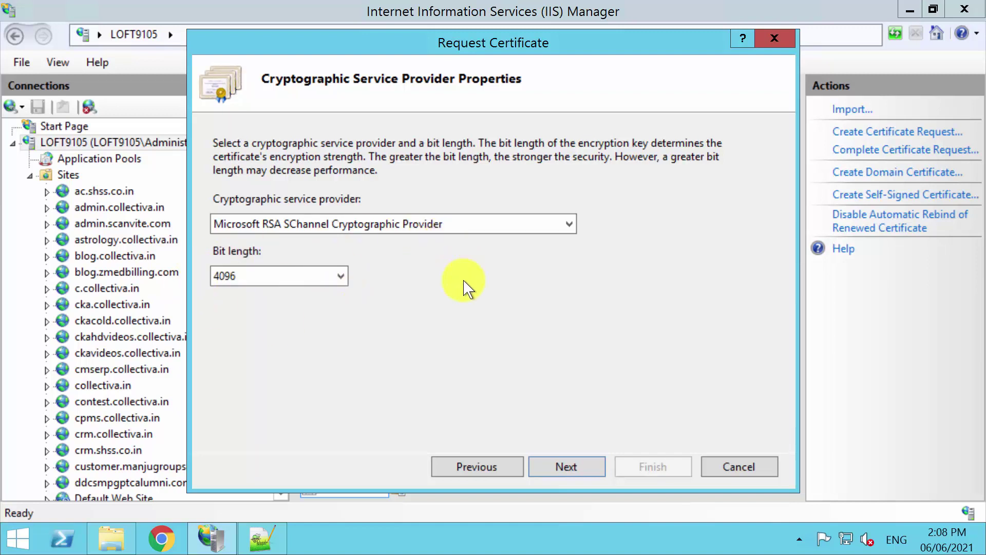
click(567, 467)
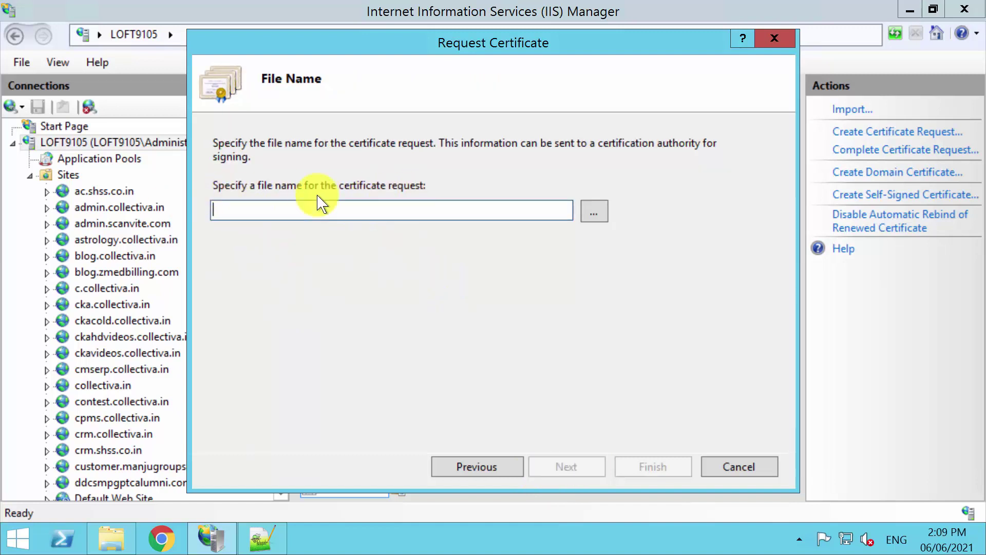
Save the certificate request as c:\temp\sampleweb-cert-request.txt and finish the request
text(c:	)
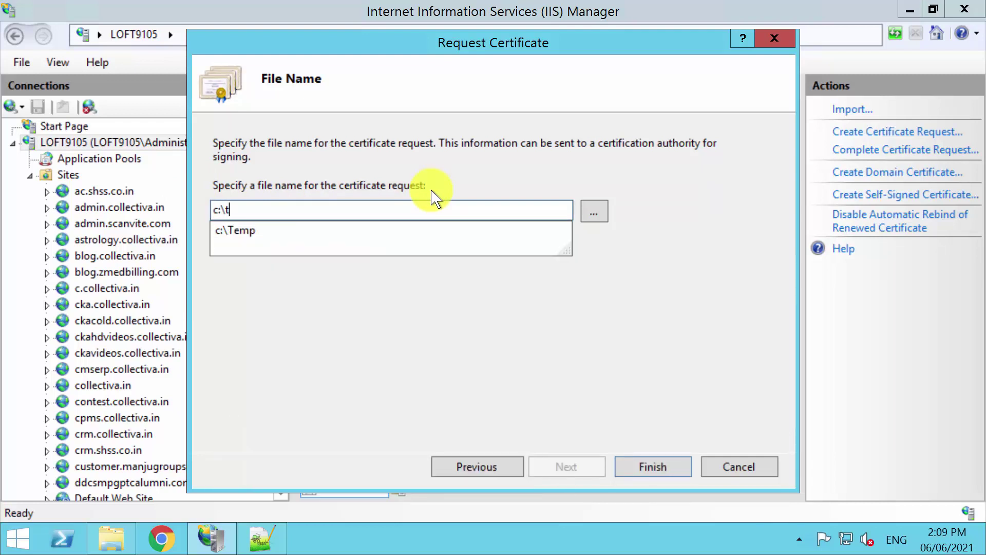
text(emp\)
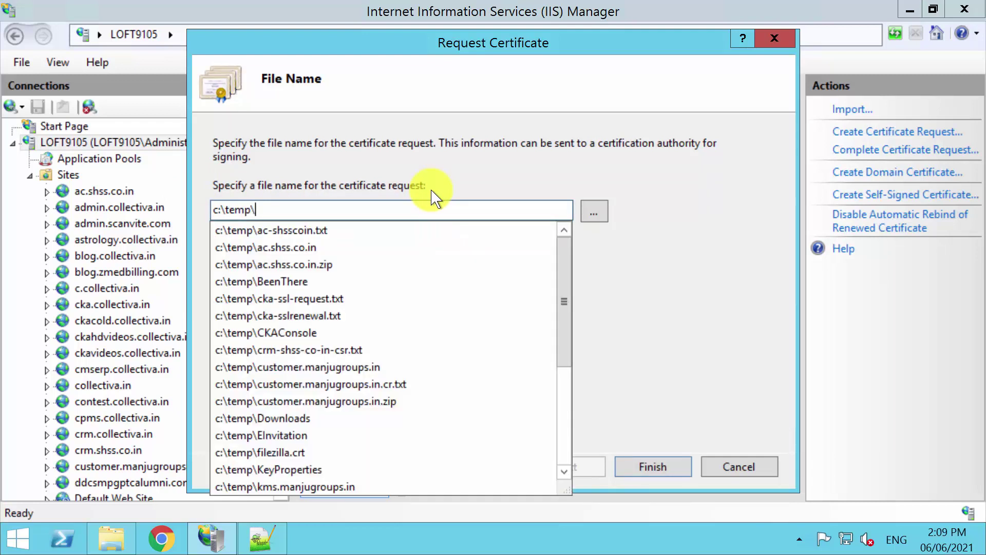
text(sampleweb-cert-request.txt)
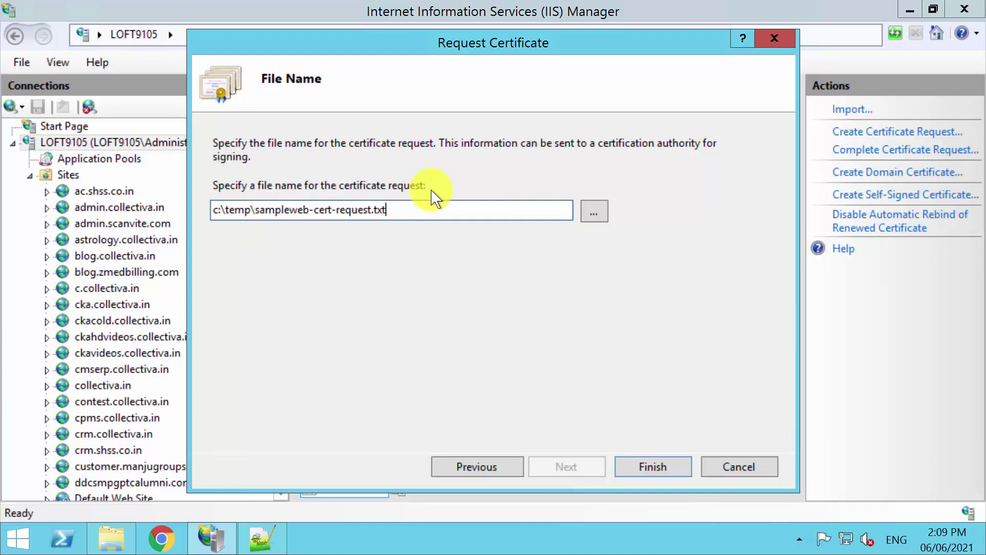
key(Return)
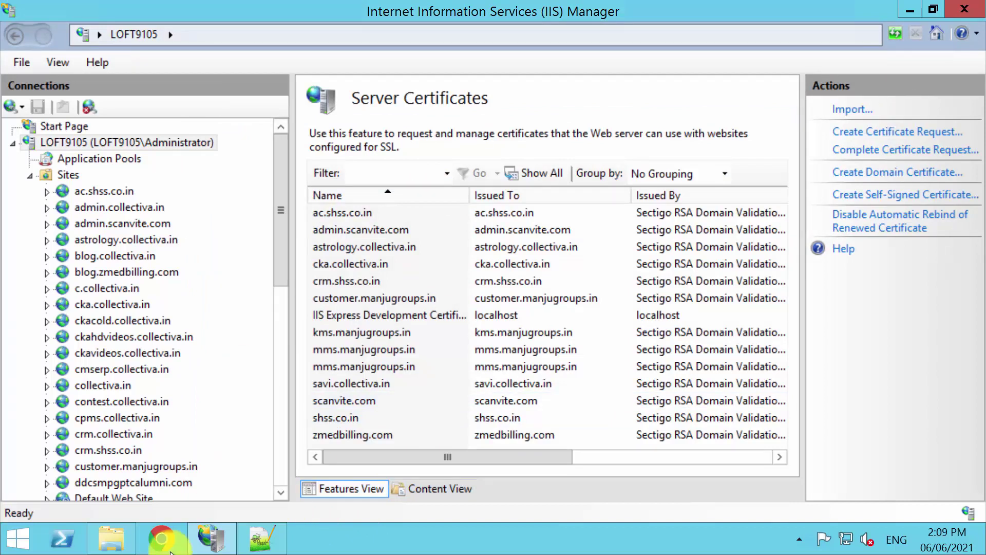
Switch to File Explorer, browse to the Temp folder on the C: drive, and open sampleweb-cert-request.txt in Notepad++
click(116, 538)
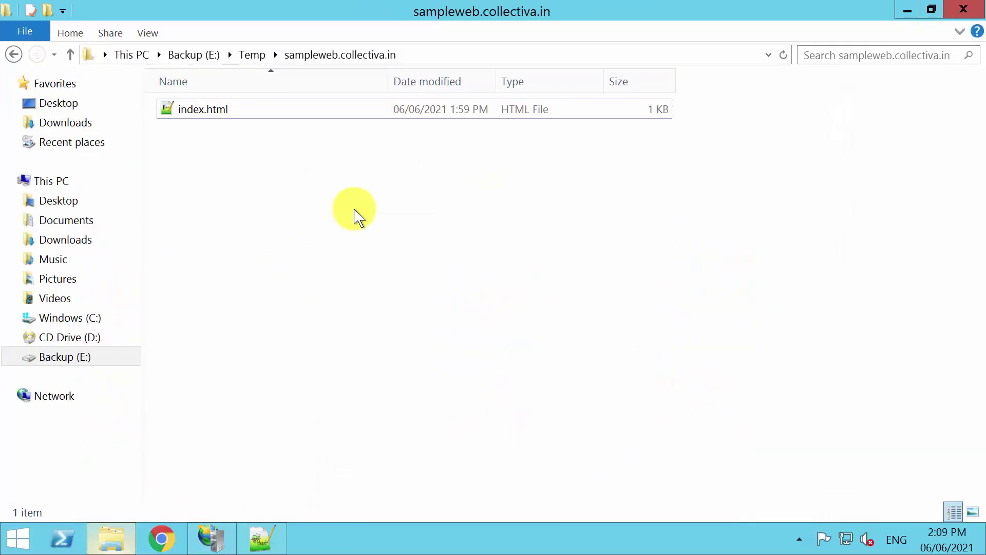
click(252, 54)
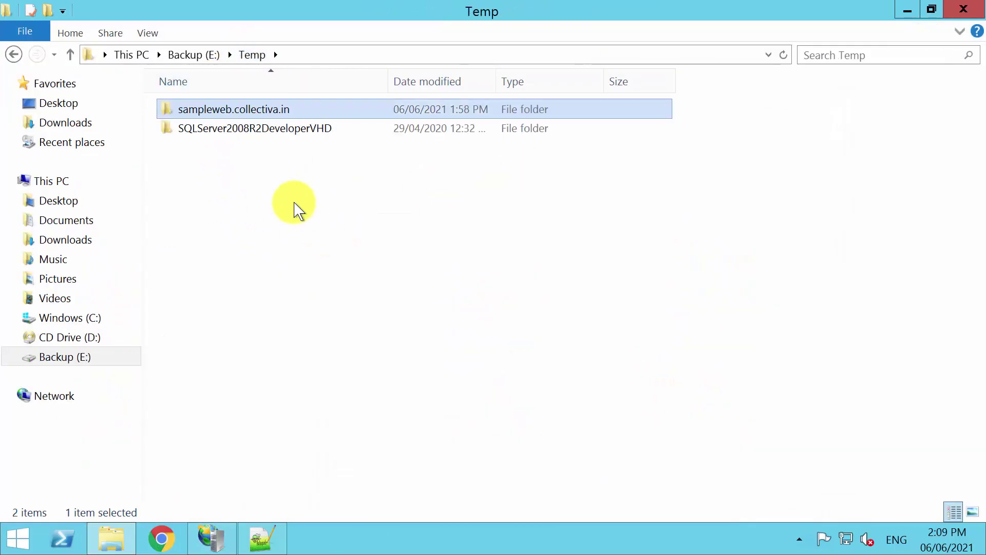
click(64, 318)
click(230, 375)
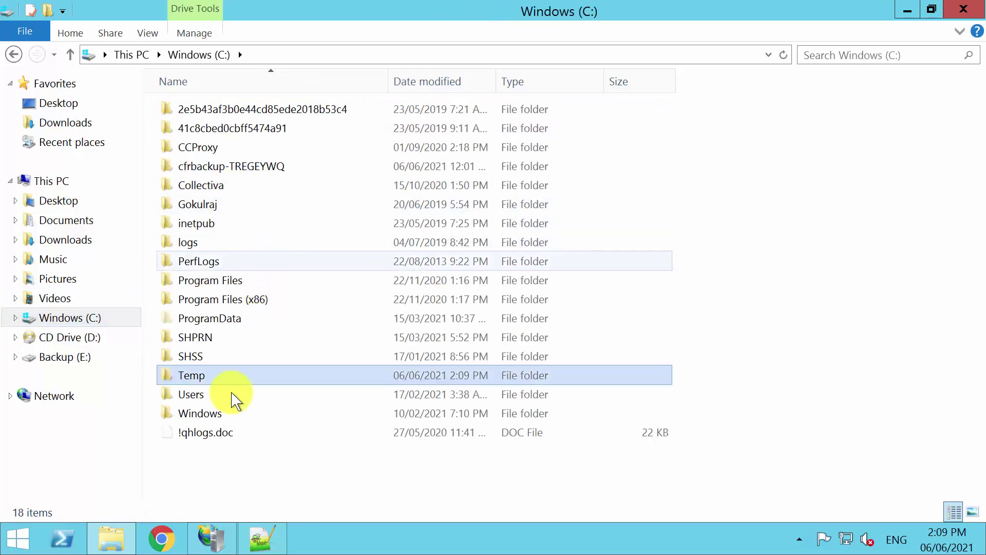
double_click(194, 377)
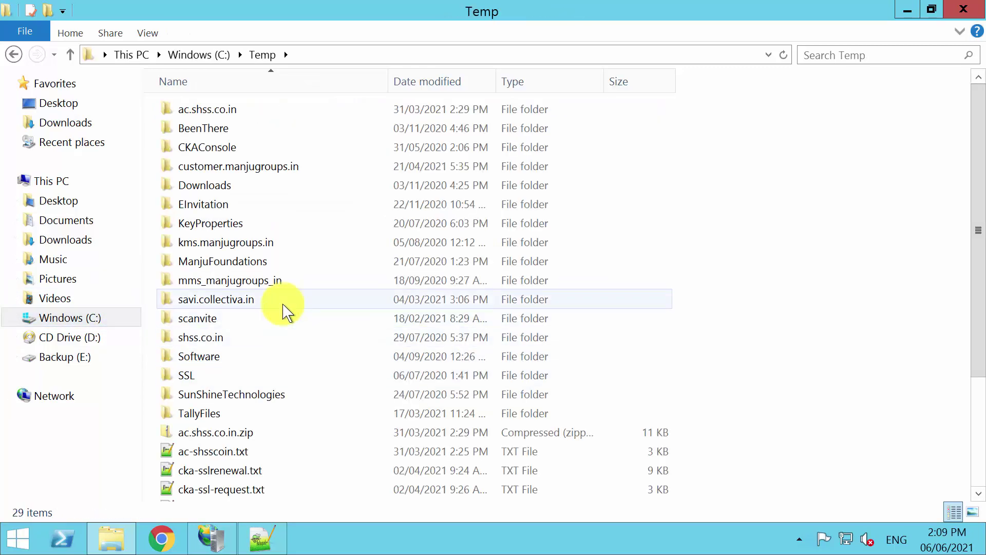
click(284, 310)
scroll(292, 411, down, 3)
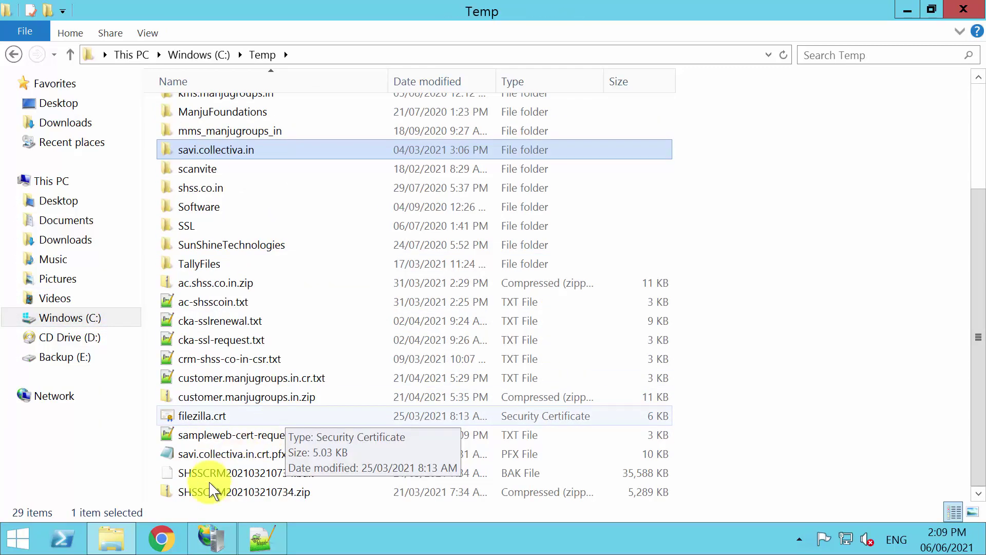
double_click(221, 435)
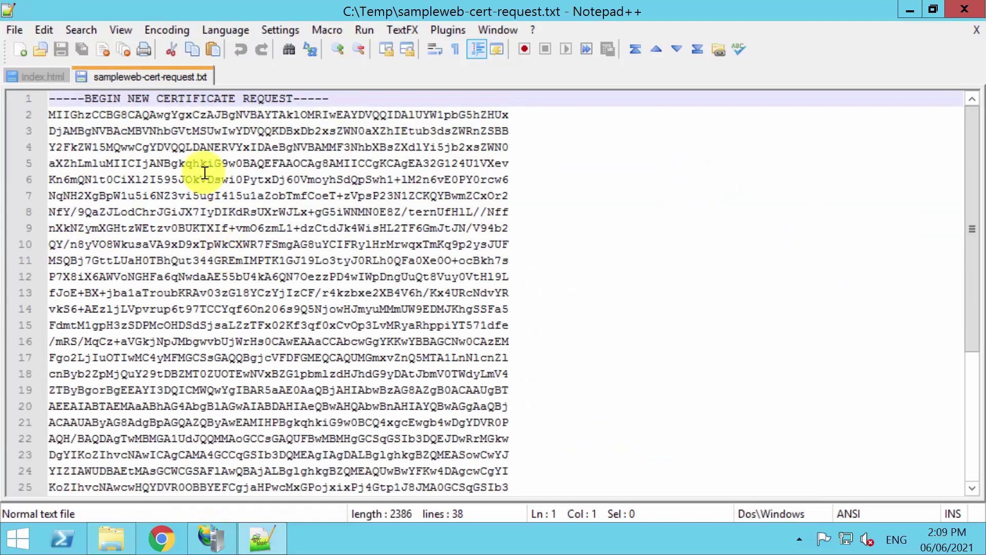
Examine the certificate request text from its BEGIN line to its END line and select all of it
drag(62, 117, 437, 288)
scroll(462, 359, down, 5)
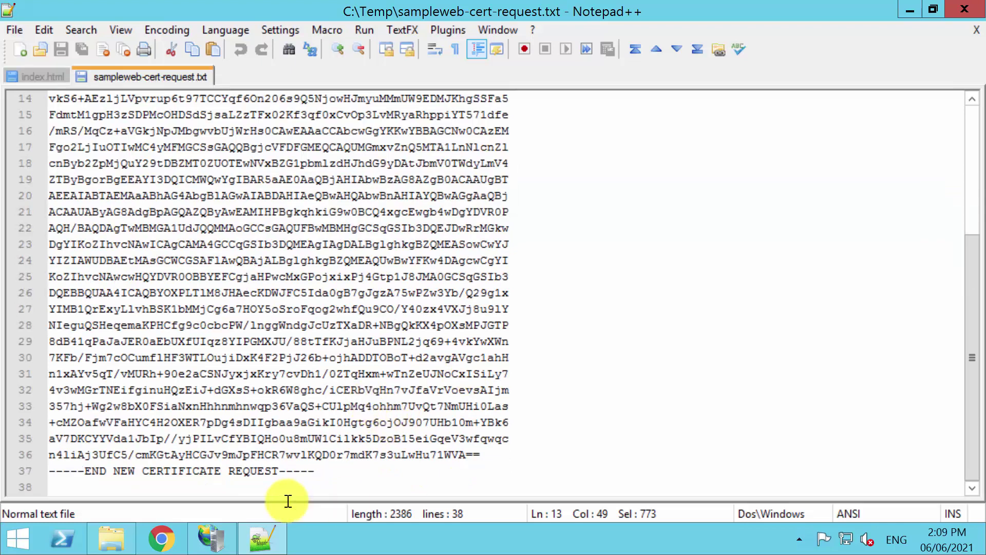
click(330, 455)
scroll(437, 360, up, 5)
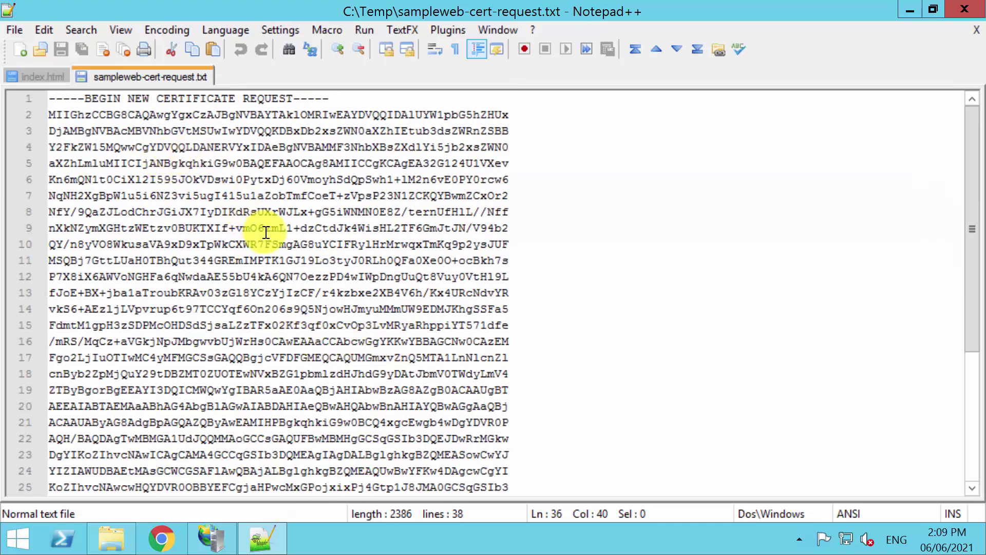
scroll(319, 355, down, 5)
drag(309, 473, 21, 11)
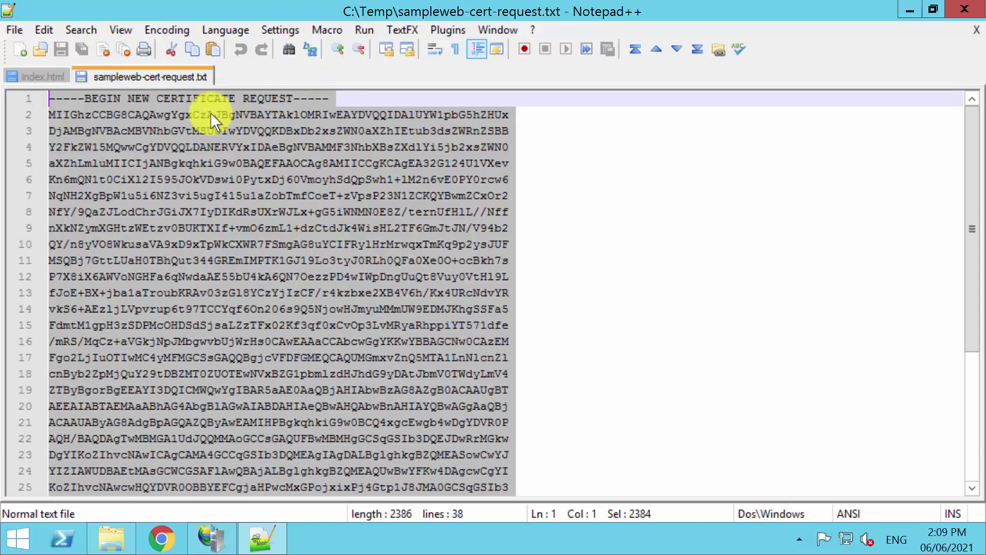
Close the certificate request file and index.html, and minimize the Notepad++ window
click(970, 31)
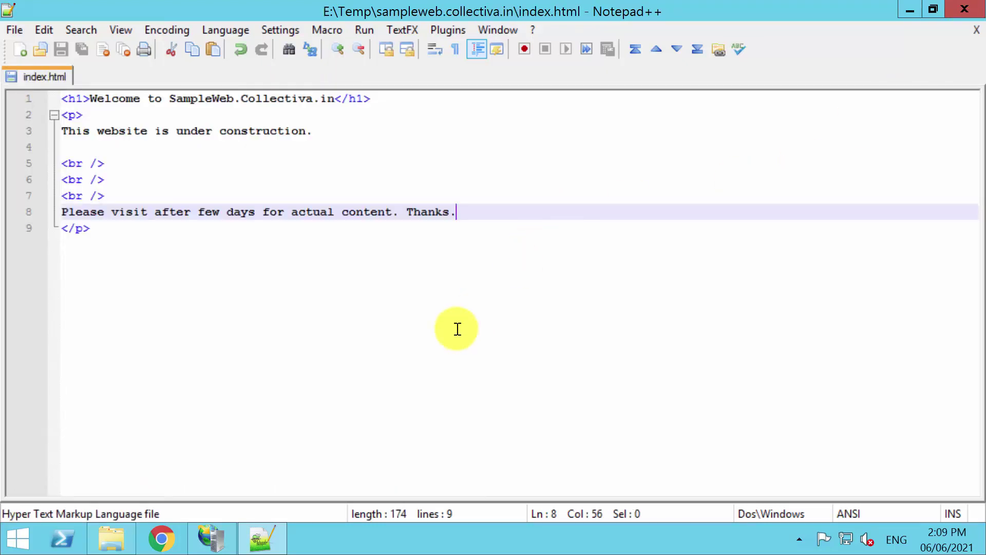
click(458, 328)
click(977, 30)
click(909, 11)
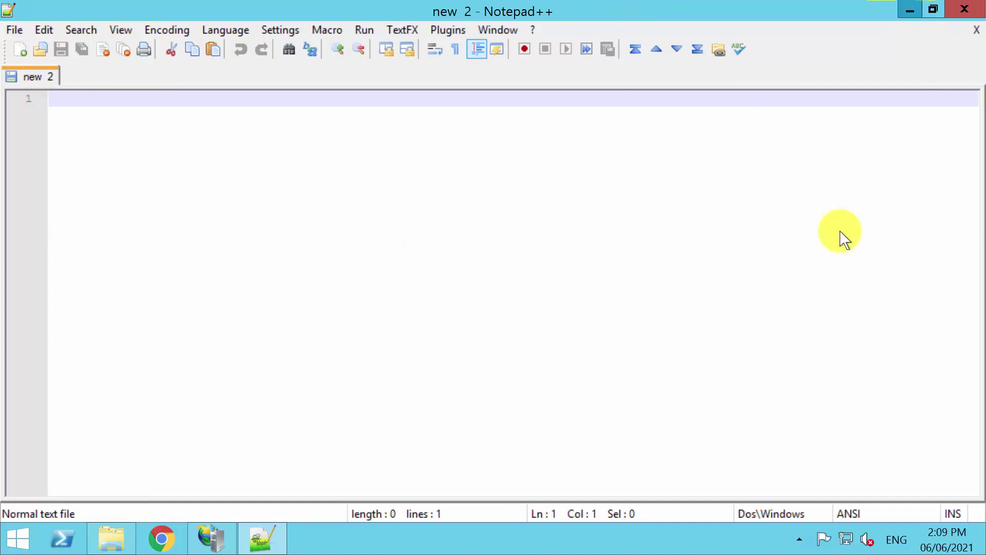
Open the shss.co.in folder in C:\Temp and check its shss.co.in.crt security certificate file
scroll(833, 219, up, 3)
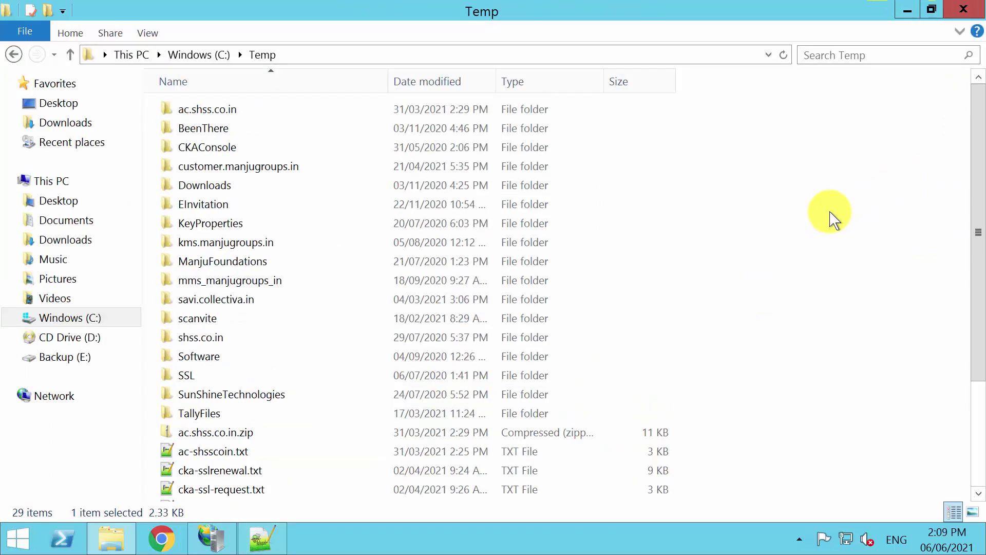
click(212, 302)
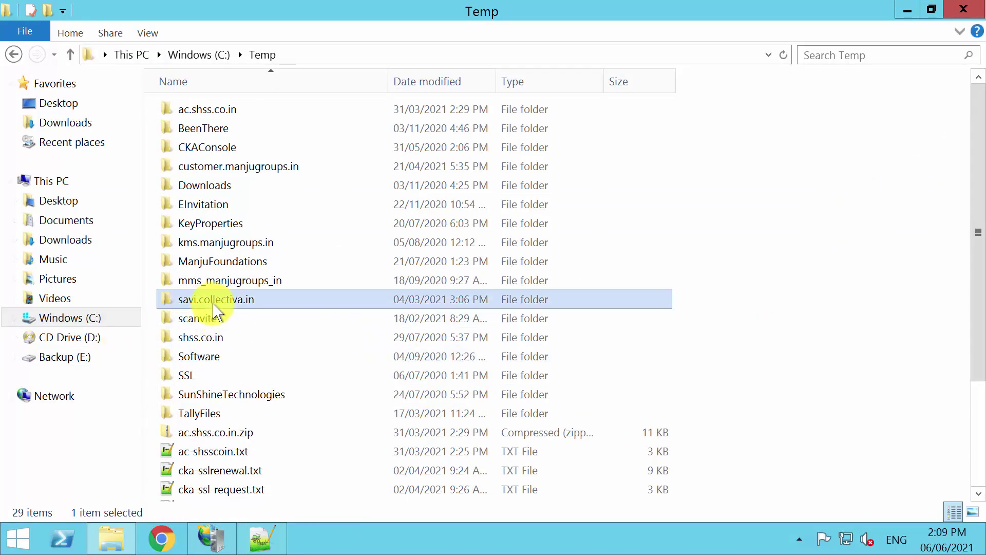
double_click(219, 339)
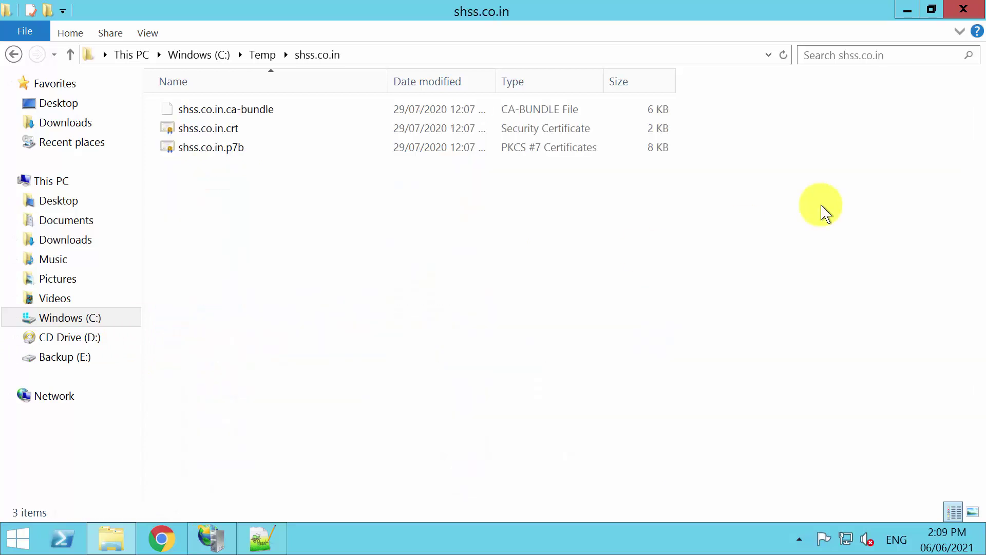
click(199, 136)
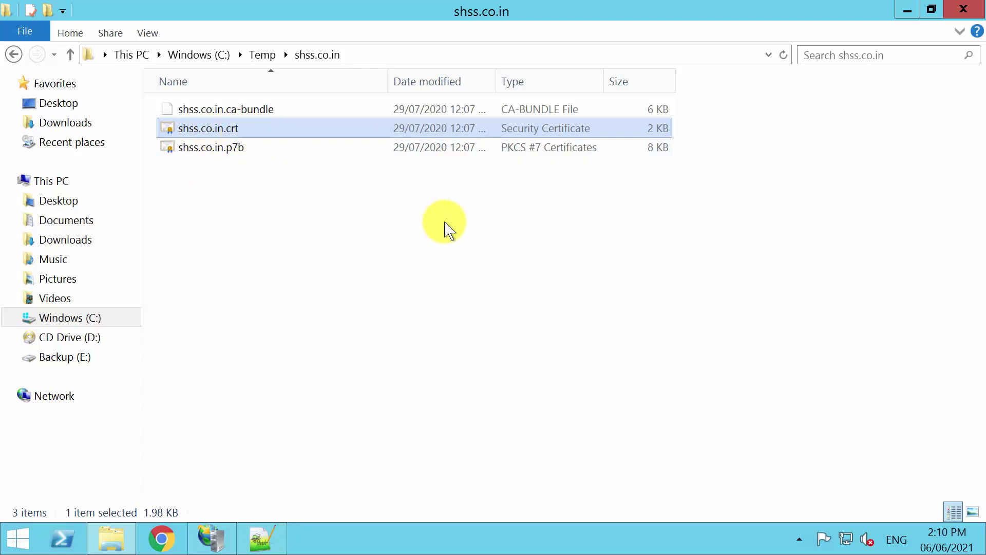
key(F2)
click(370, 255)
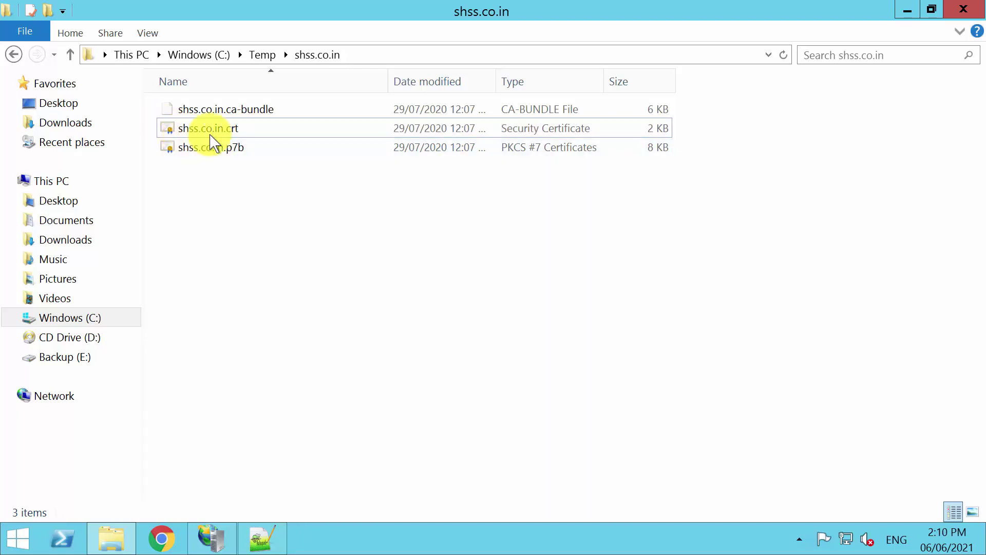
Switch to Chrome, load shss.co.in, and check the secure connection indicator beside its address
click(162, 538)
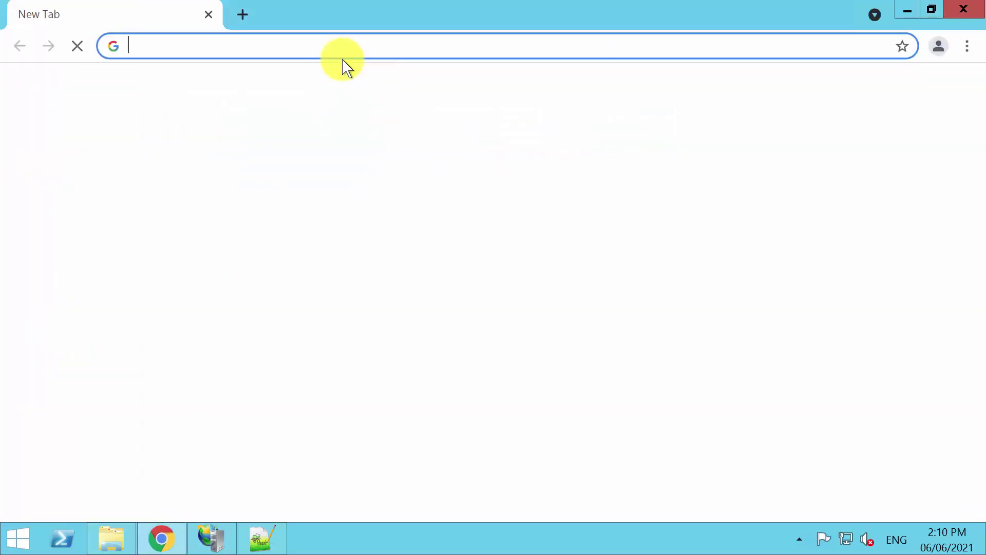
text(shss.co.in)
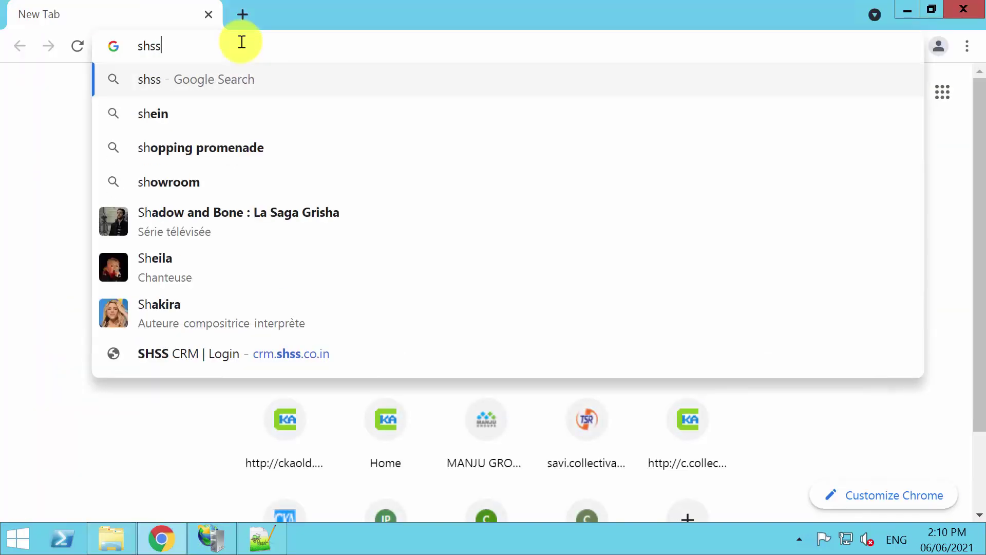
key(Return)
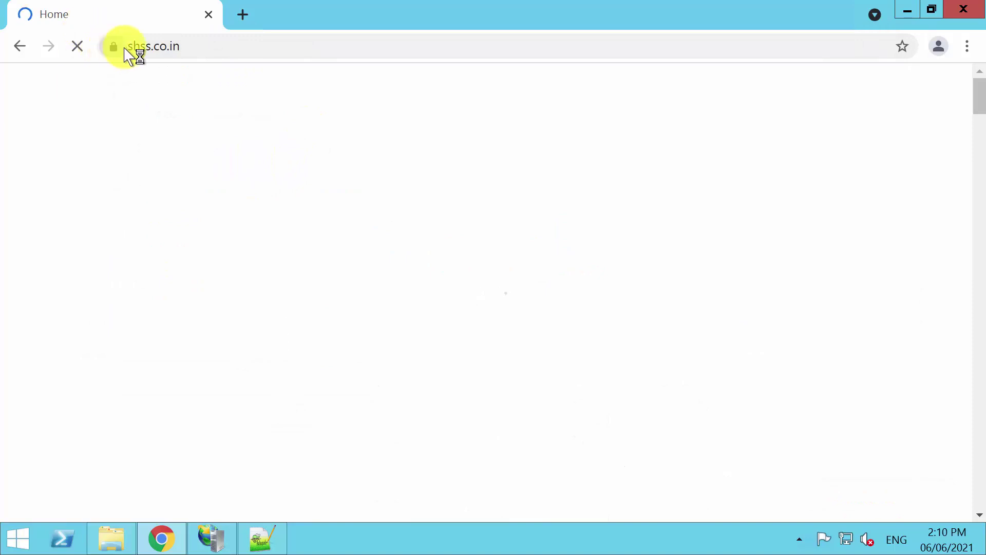
Switch to IIS Manager, start completing a certificate request, and browse to C:\Temp\shss.co.in for the authority's response file
click(206, 538)
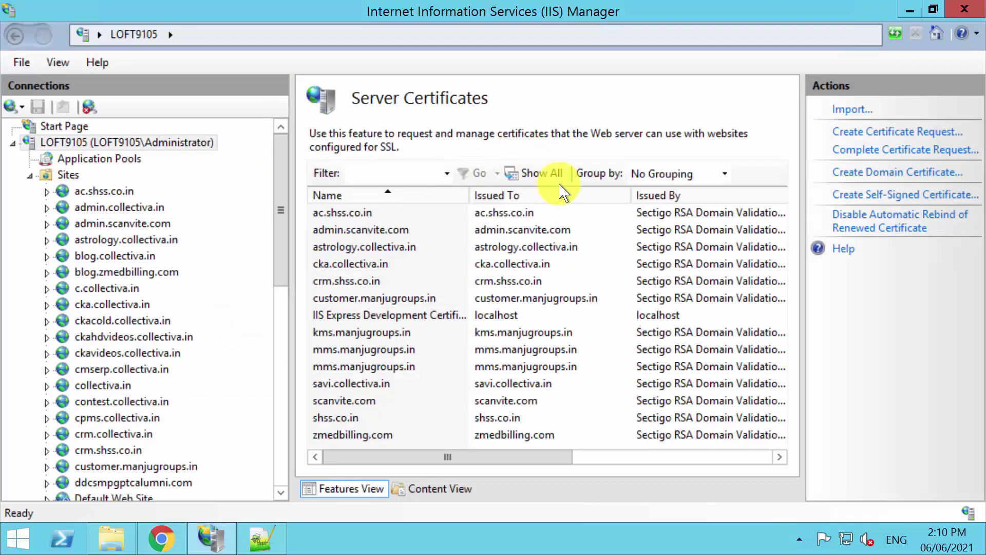
click(898, 153)
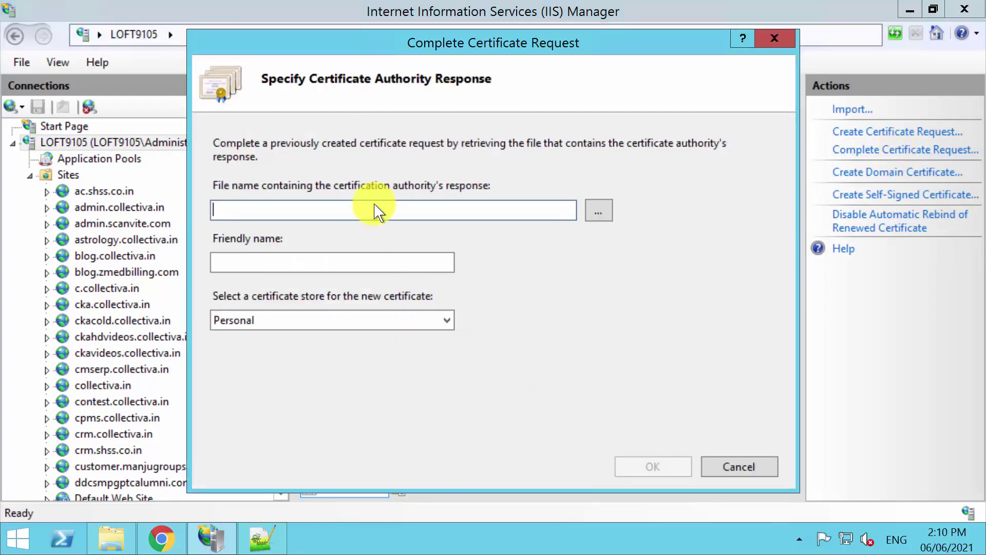
click(599, 212)
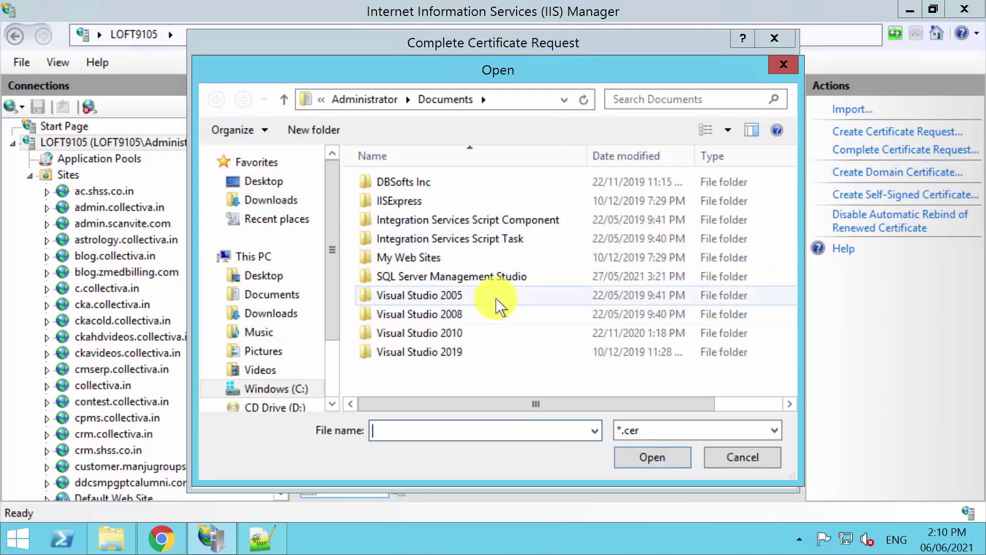
text(c:\temp\shss)
key(Down)
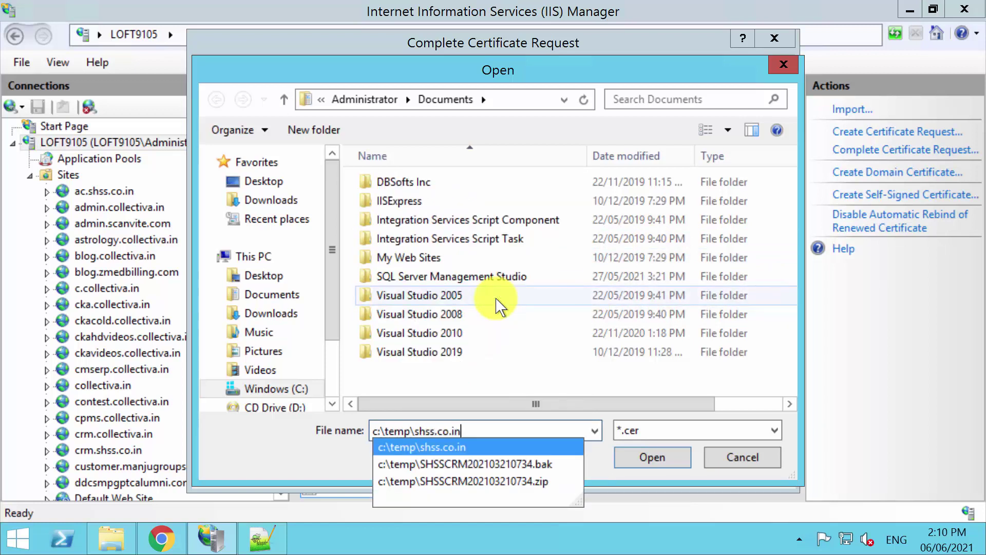
key(Return)
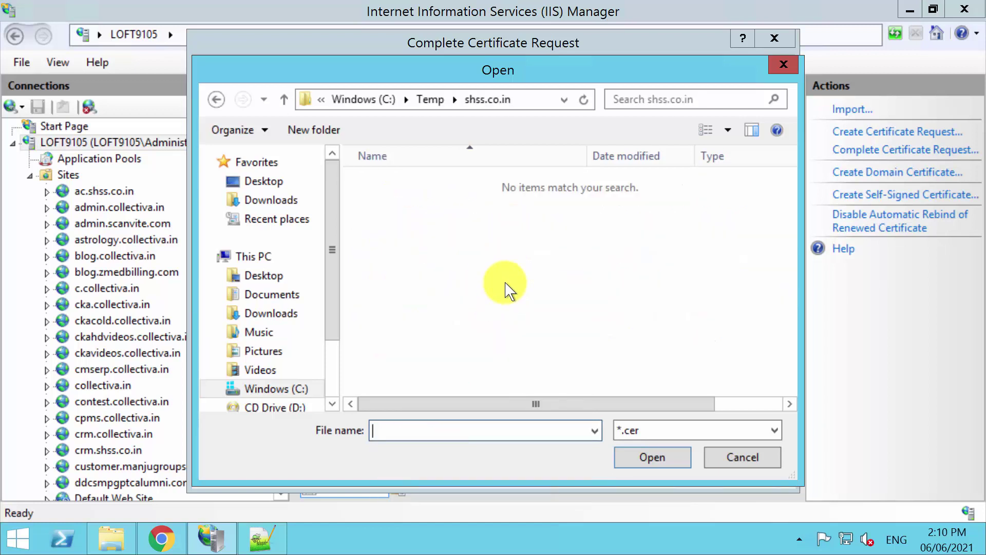
Show all file types, choose shss.co.in.crt as the response, enter the friendly name shss.co.in, and cancel the certificate completion
text(*)
key(Return)
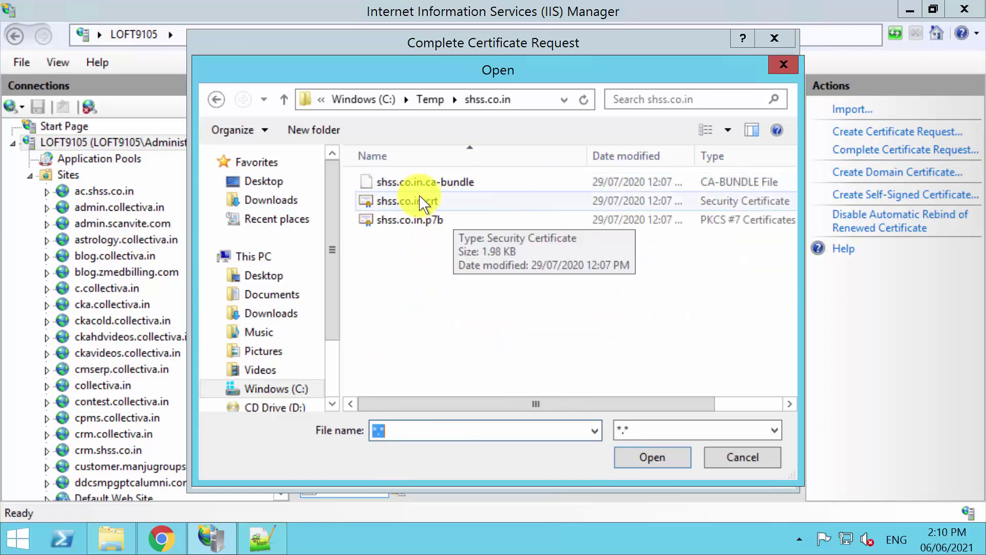
double_click(443, 201)
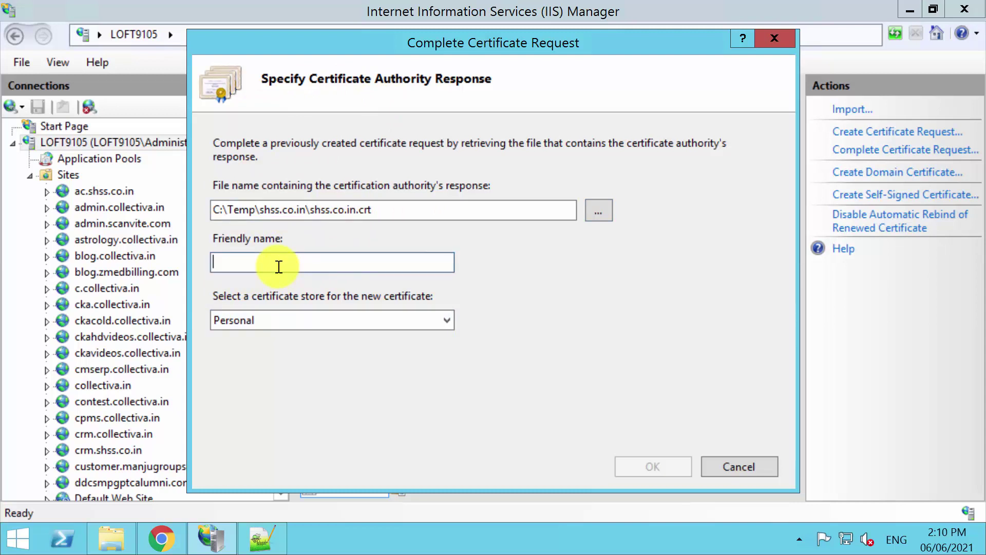
text(shss.co.in)
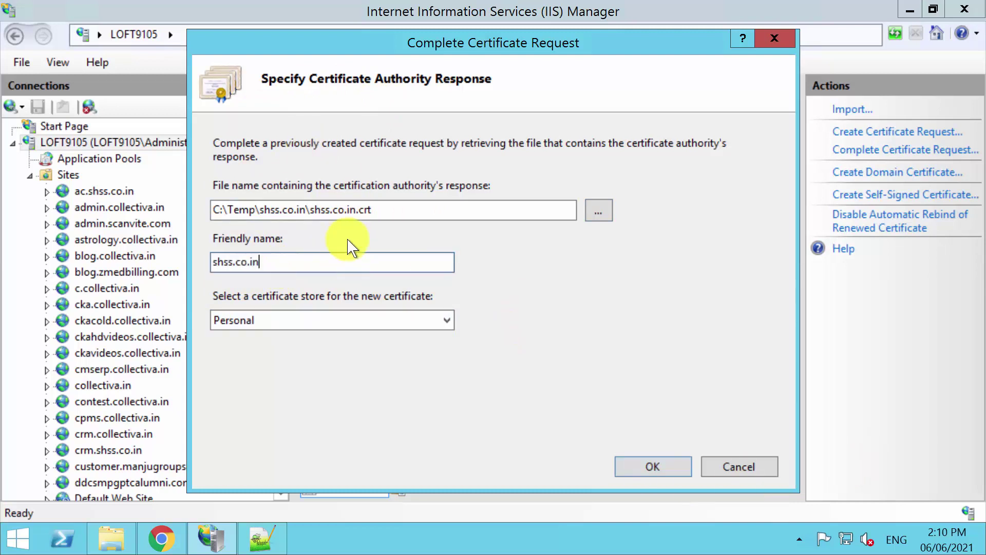
click(759, 468)
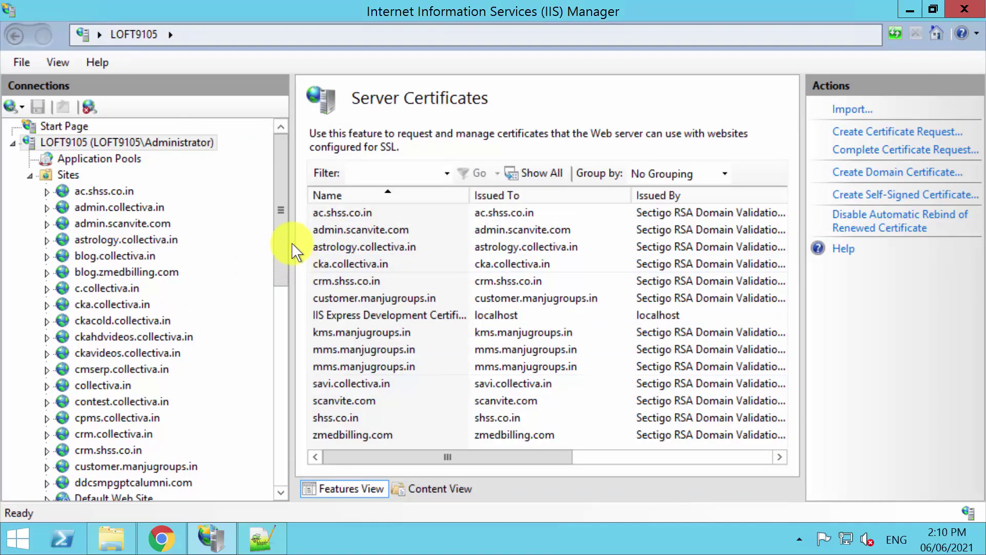
Select the shss.co.in site in the server's site list and open its bindings
drag(284, 250, 275, 396)
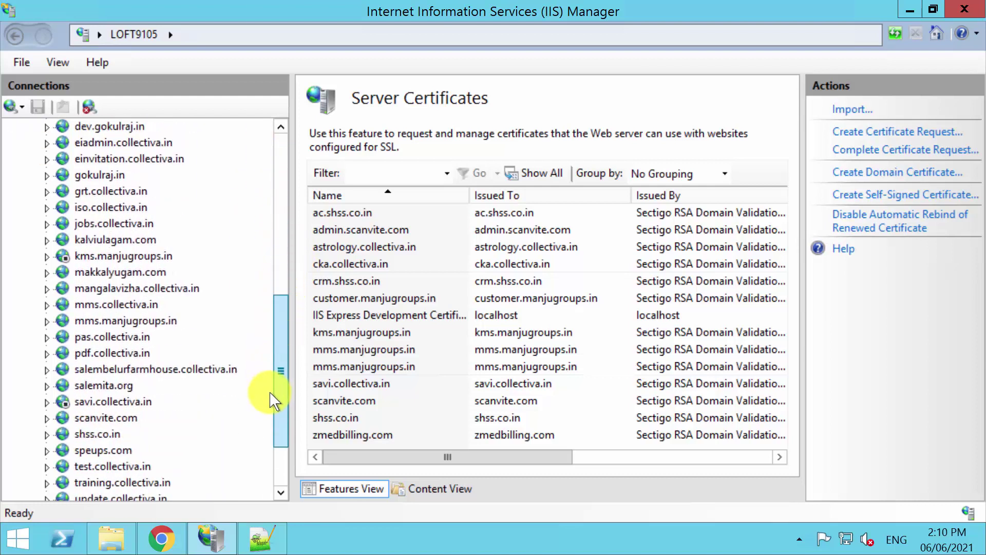
click(103, 435)
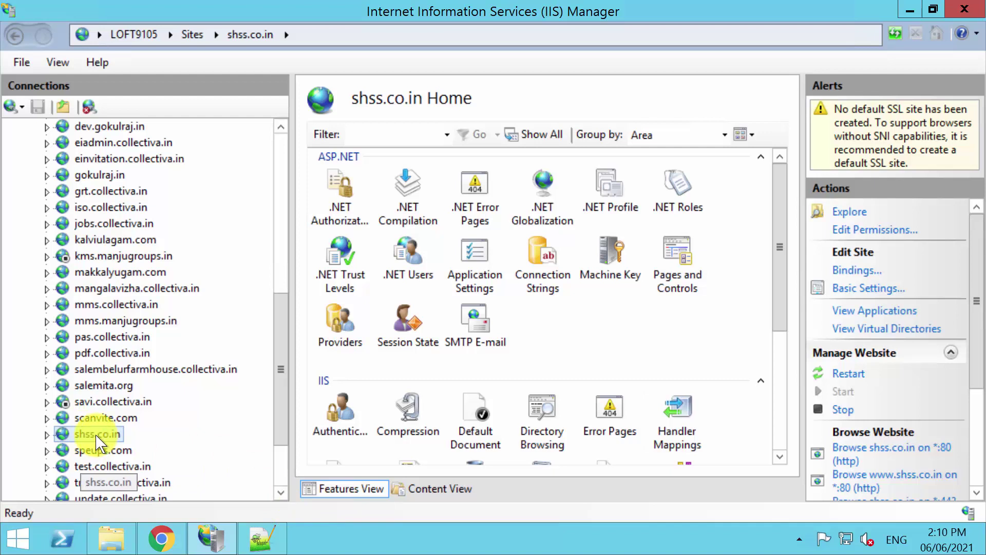
right_click(96, 437)
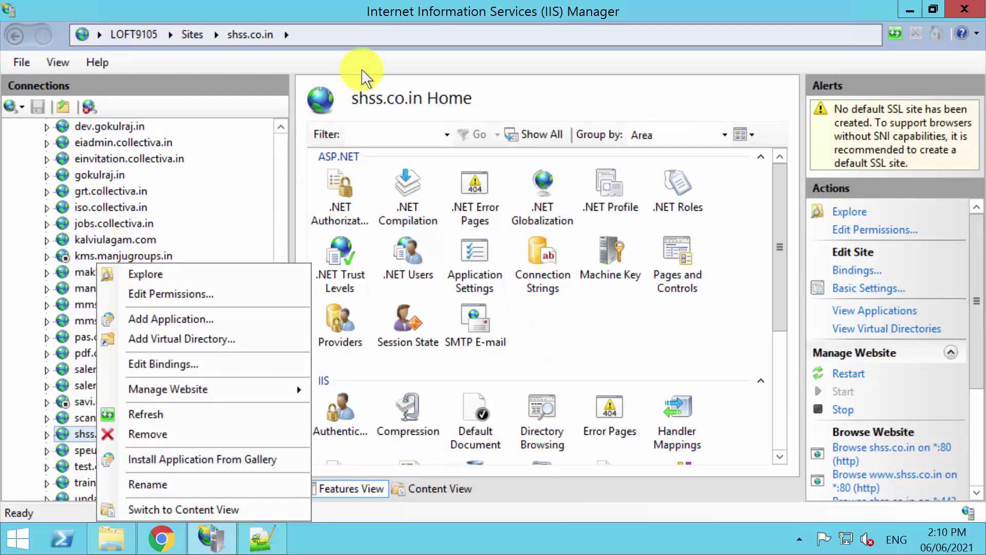
click(355, 13)
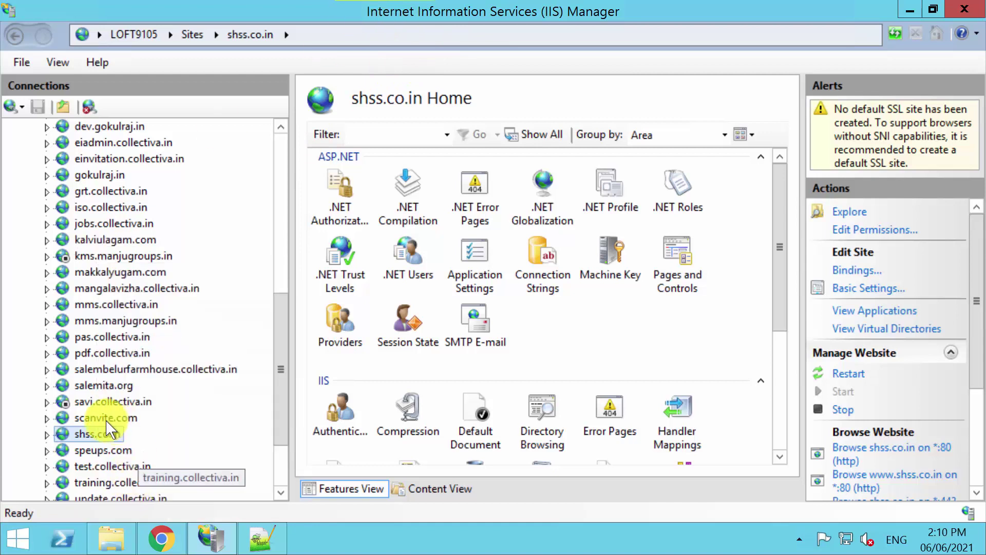
right_click(97, 435)
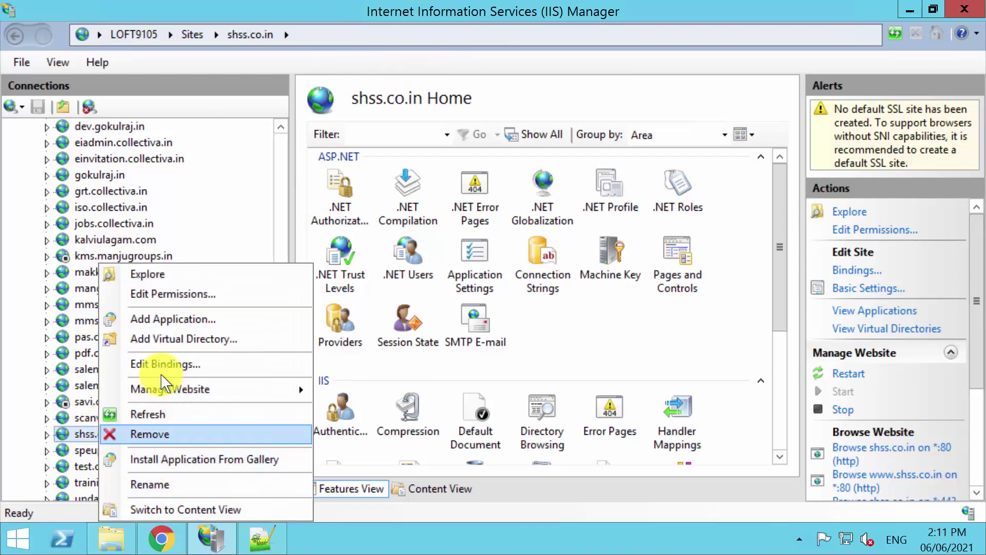
mouse_move(168, 399)
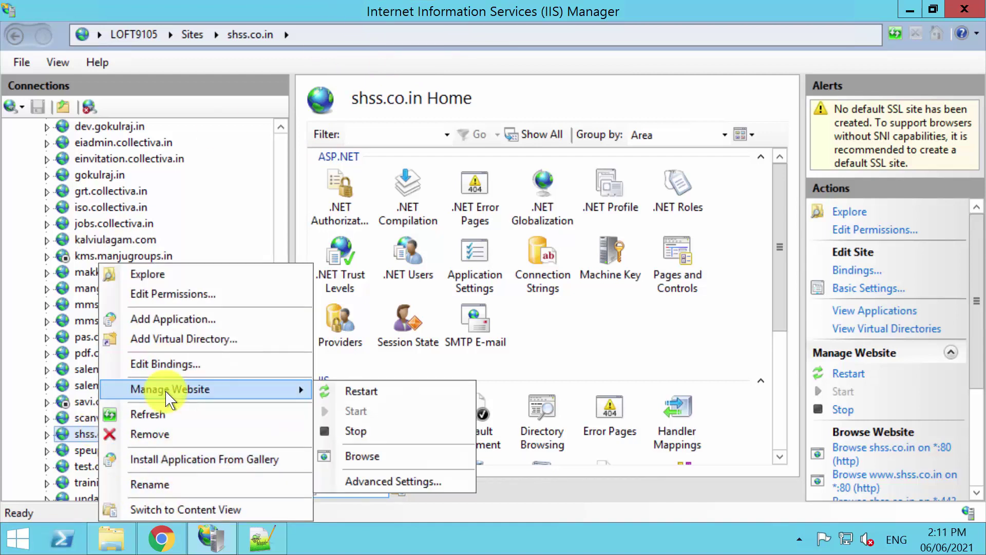
click(165, 364)
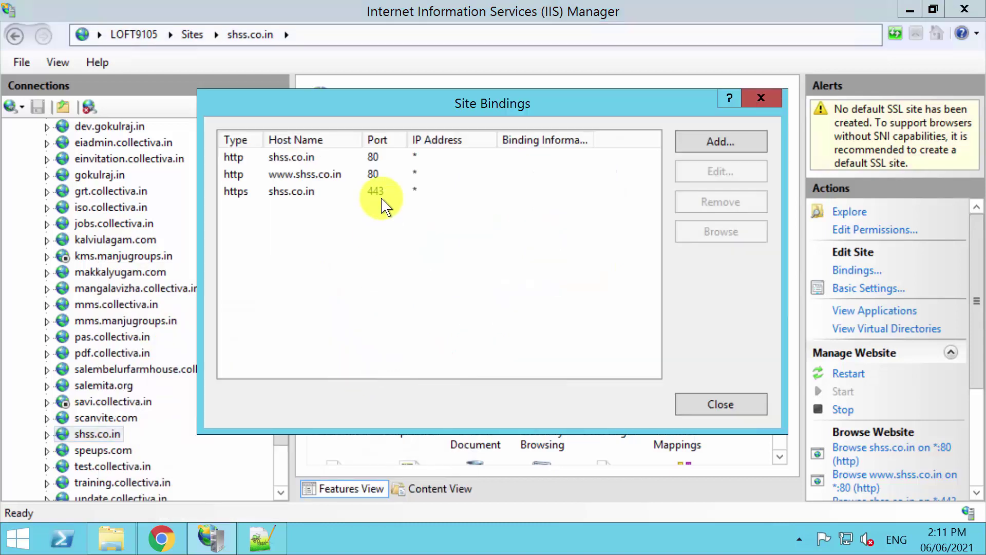
Edit the https binding on port 443, choose the shss.co.in SSL certificate for its host name, then cancel and close the bindings
click(288, 192)
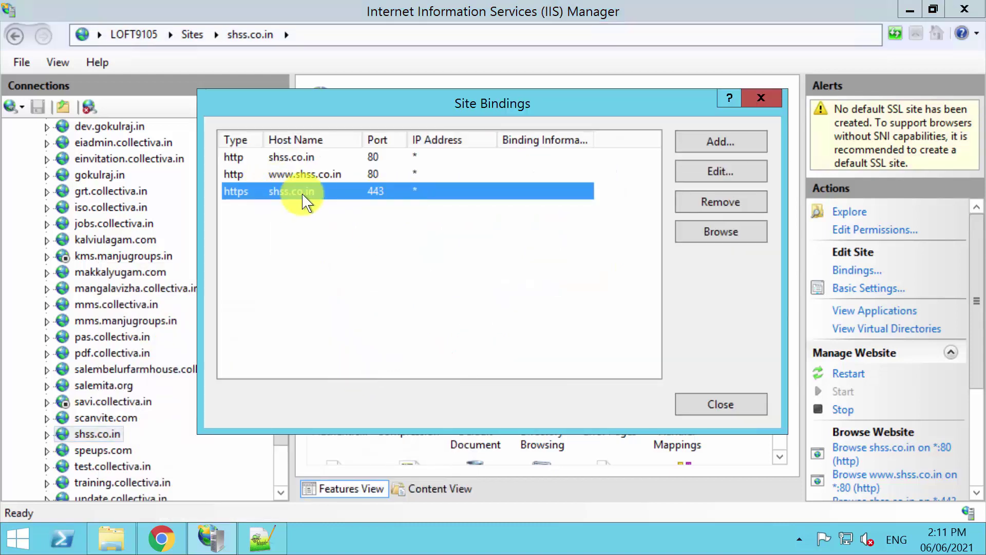
click(740, 175)
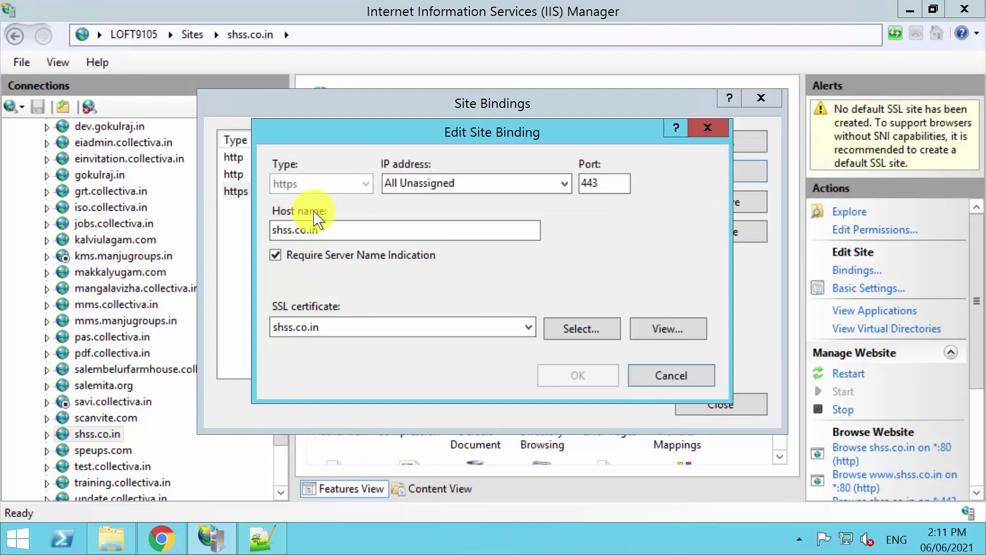
click(402, 328)
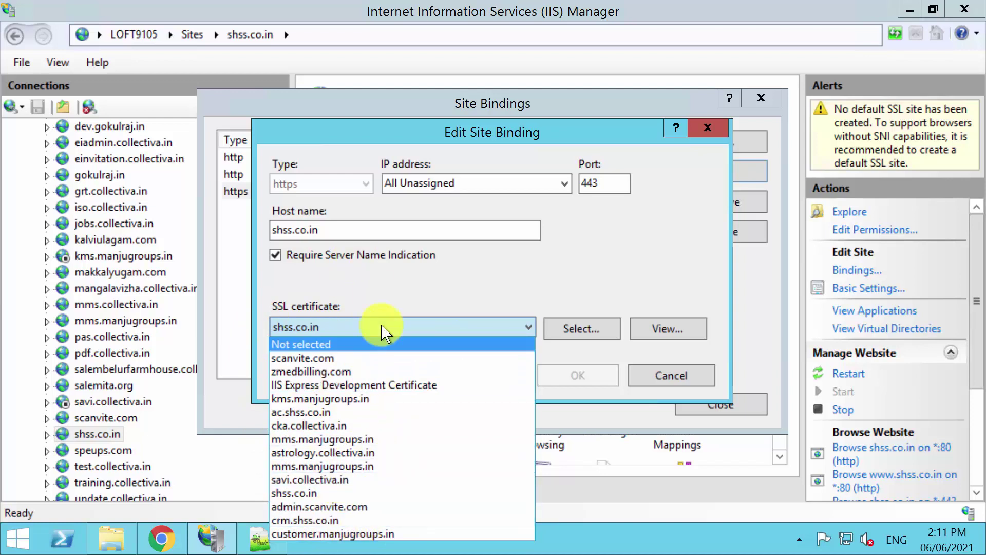
click(291, 493)
double_click(329, 225)
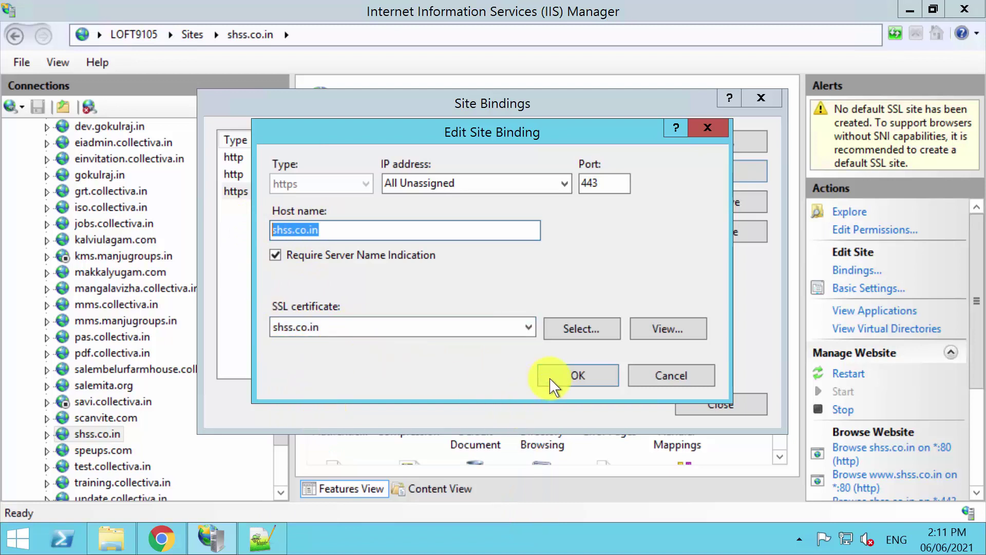
click(689, 378)
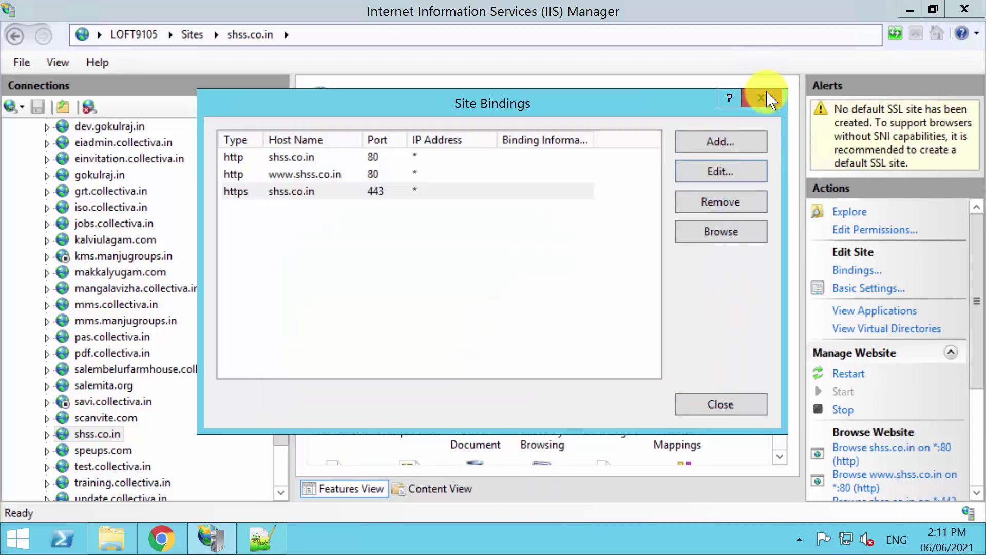
click(766, 92)
Minimize the remote desktop session and load shss.co.in in a new tab of the local Opera browser
click(705, 15)
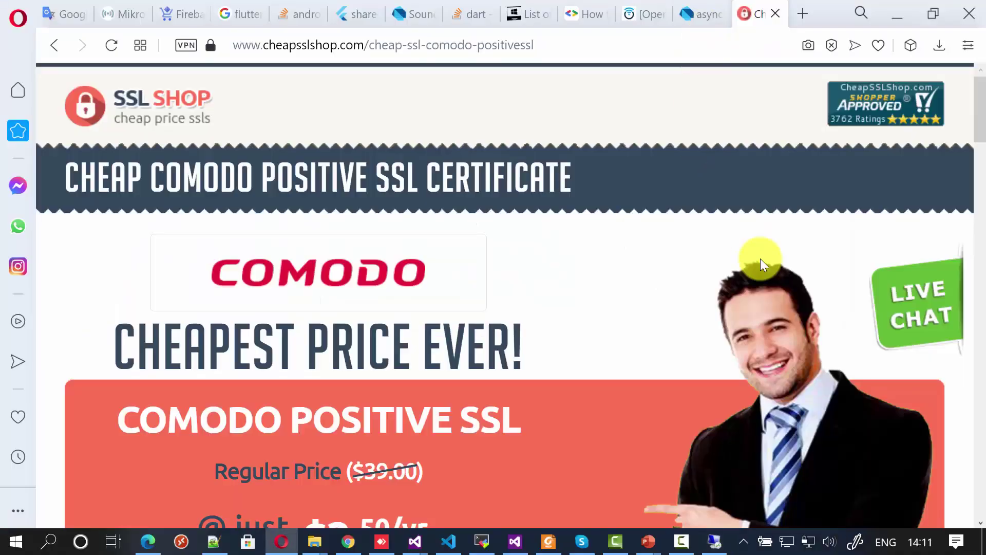
click(804, 12)
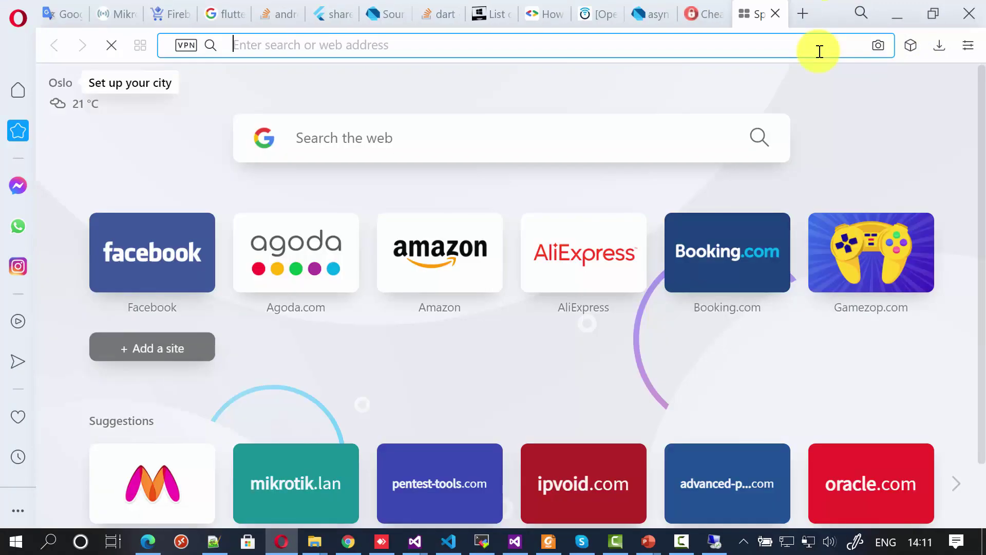
text(ssh)
key(BackSpace)
key(BackSpace)
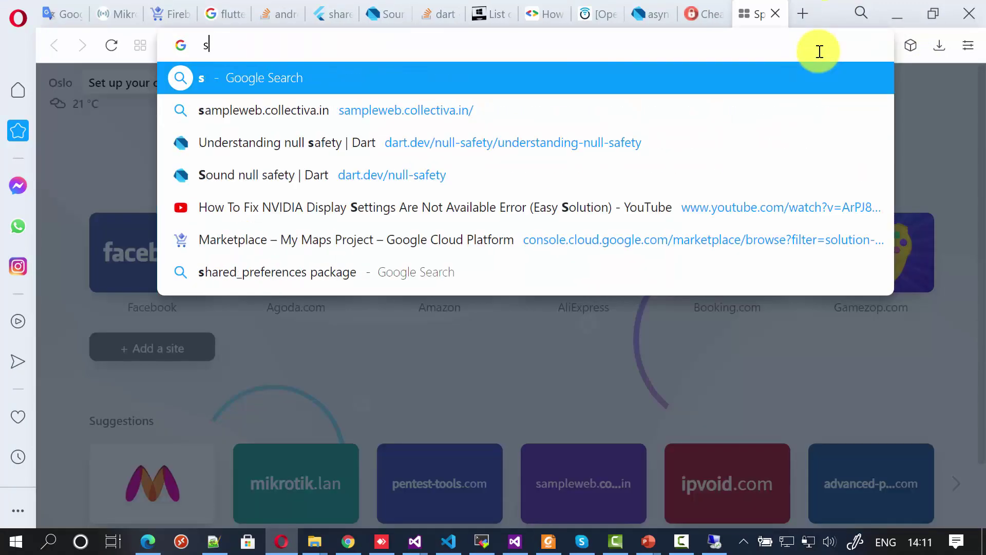
text(hss.co.in)
key(Return)
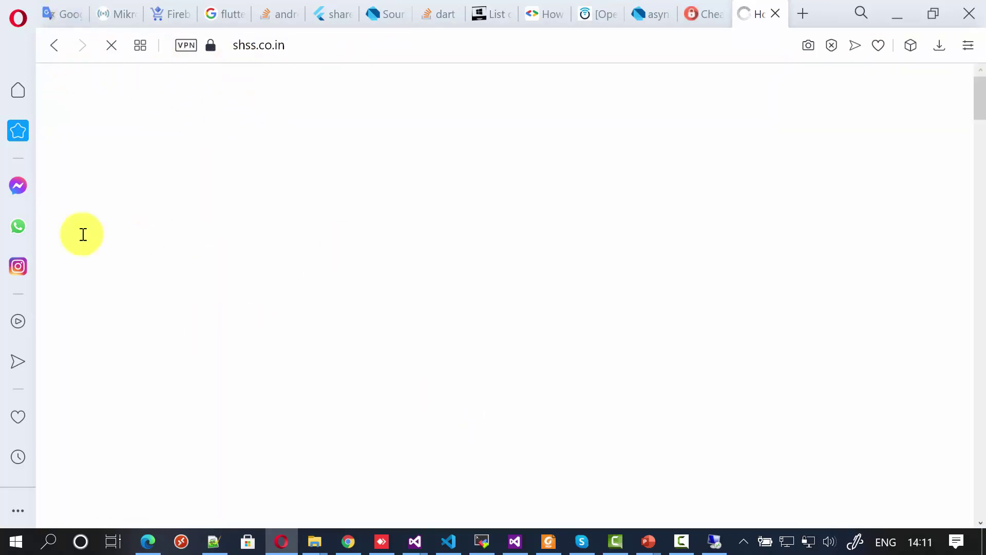
Switch to the PowerPoint slide show, erase the ink annotations on the slide, and advance to the IIS Hosting slide
mouse_move(631, 548)
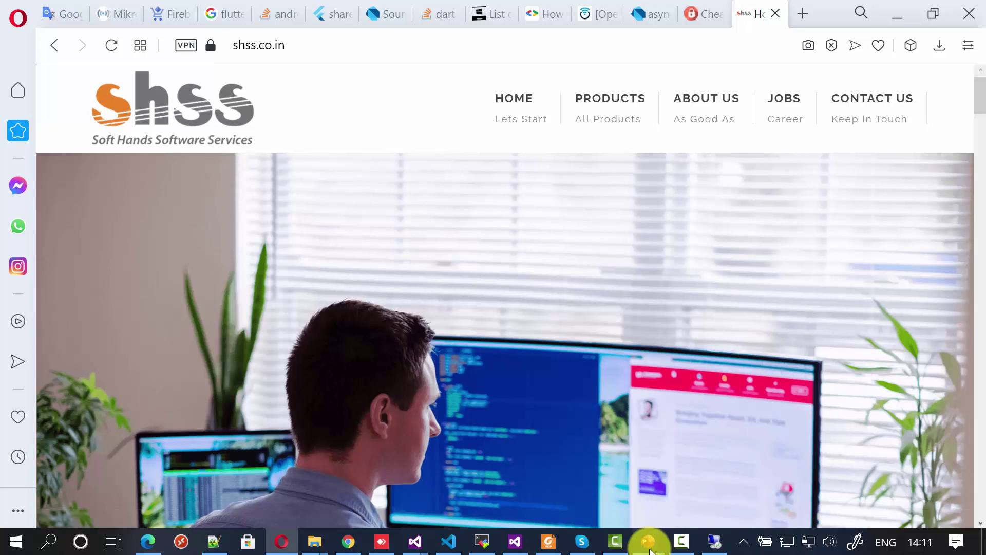
click(742, 468)
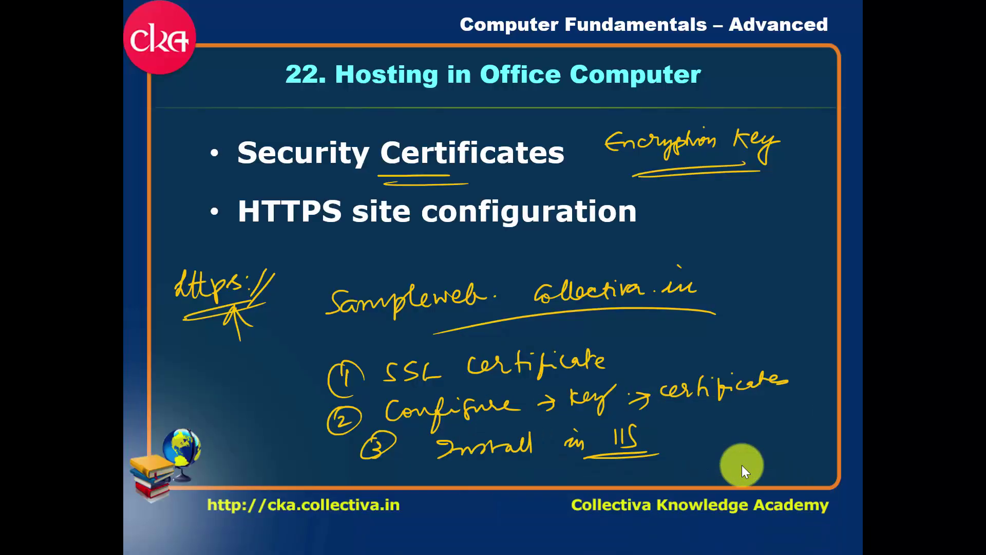
key(e)
key(Right)
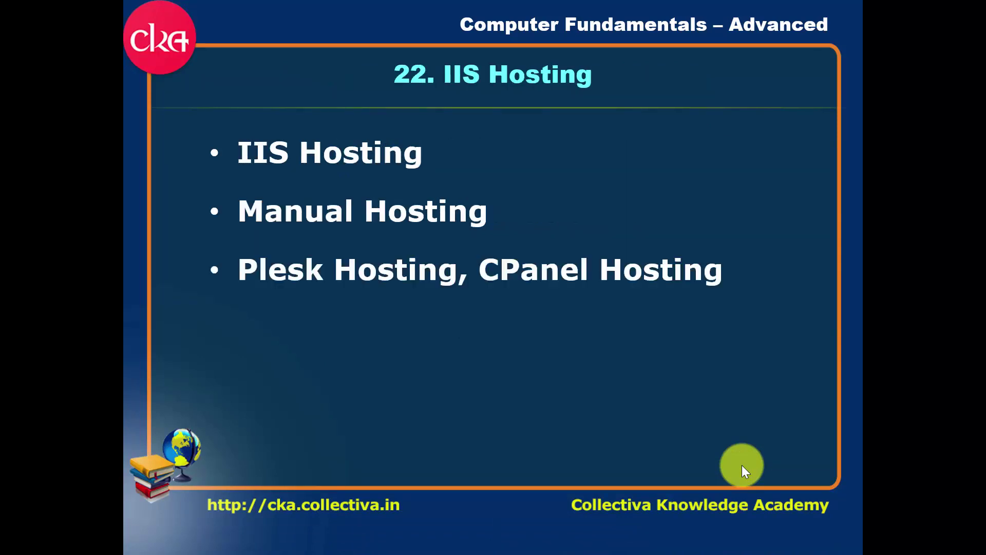